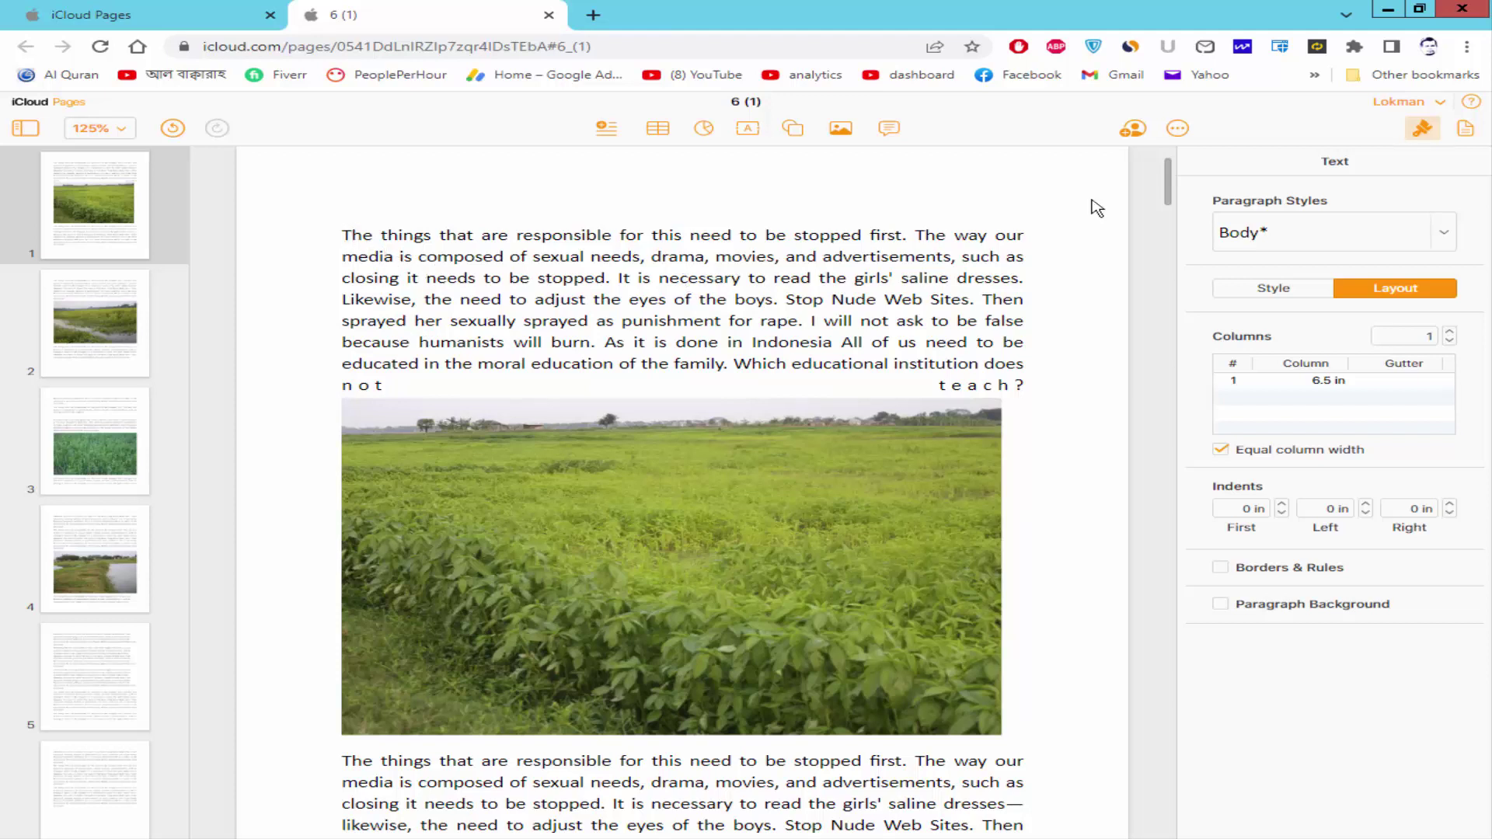
click(1421, 138)
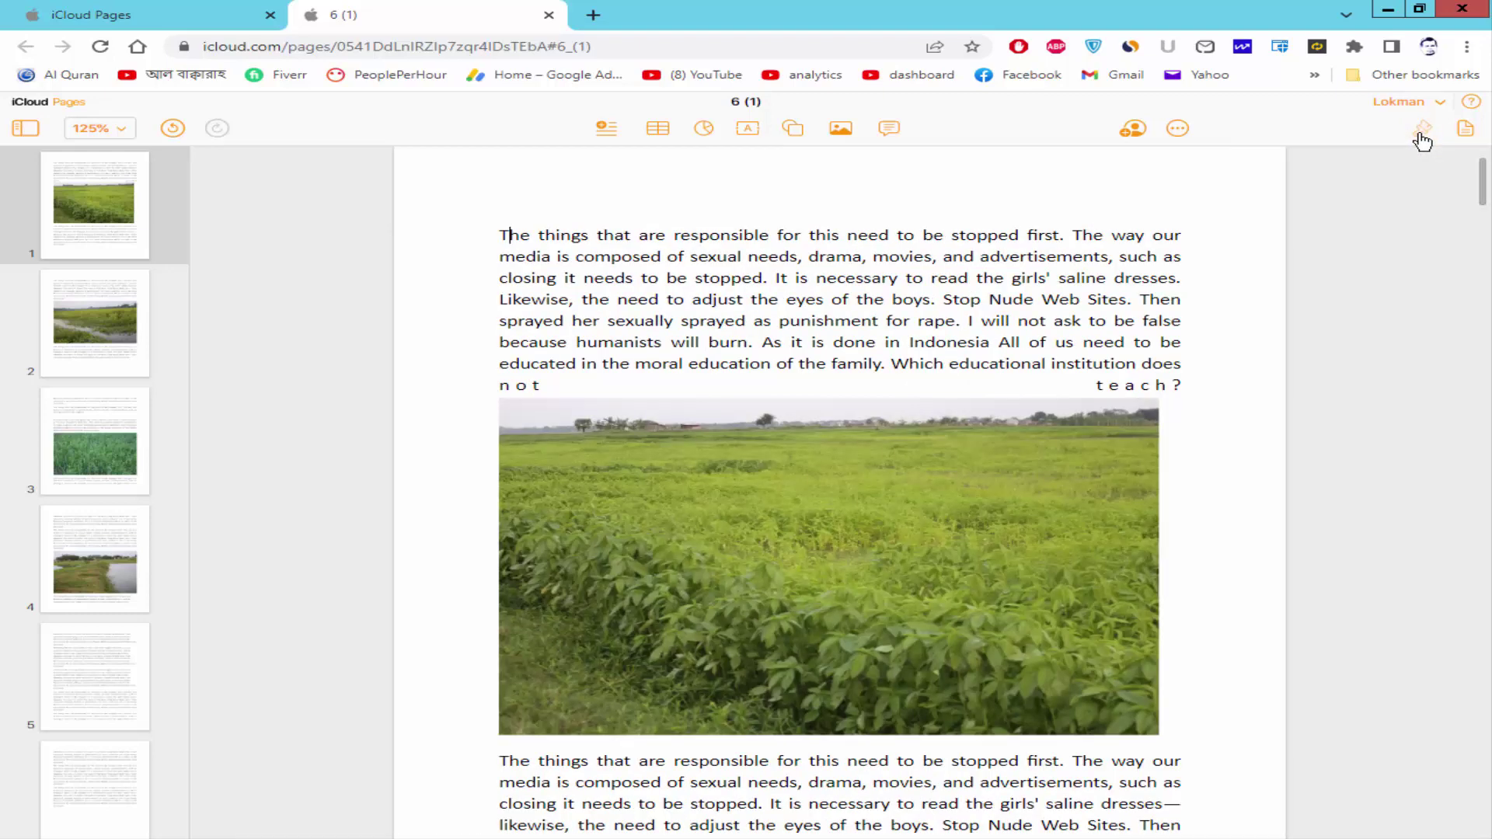
click(1421, 138)
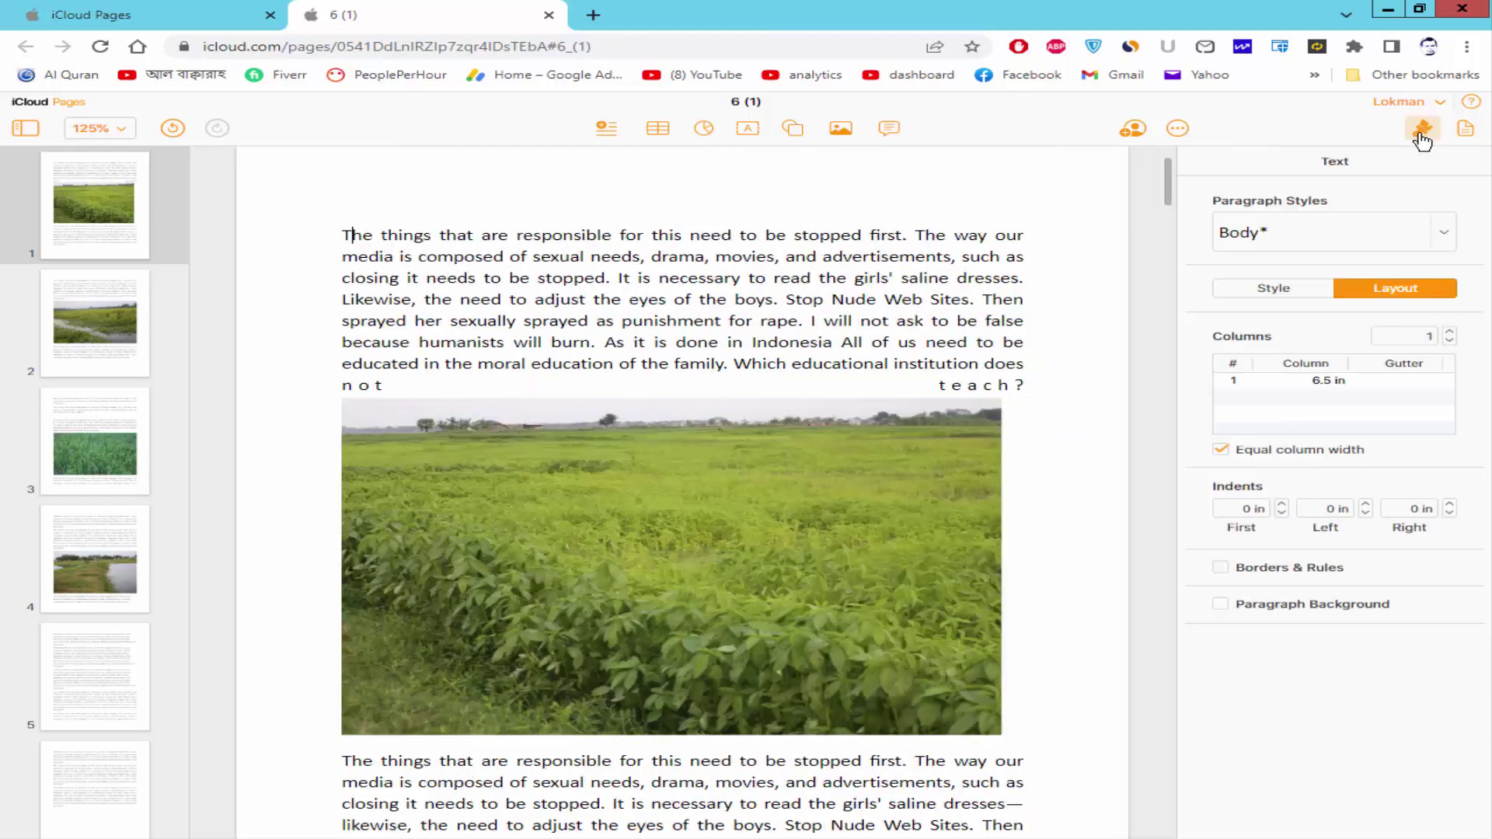
Step: Step the first-line indent up to 1 in, back to 0, then to 0.5 in
click(1282, 504)
click(1282, 504)
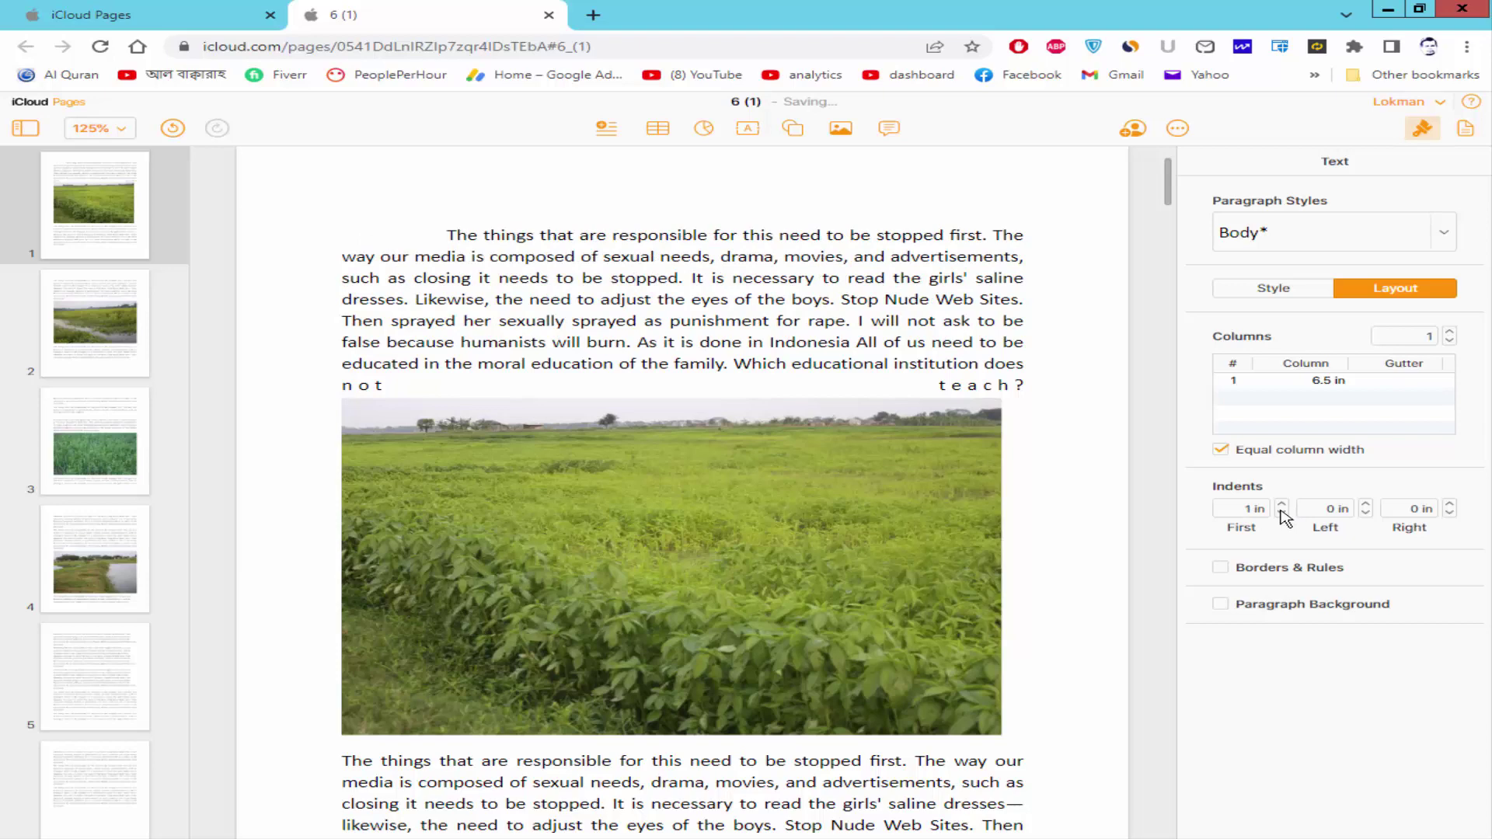
click(1281, 514)
click(1281, 514)
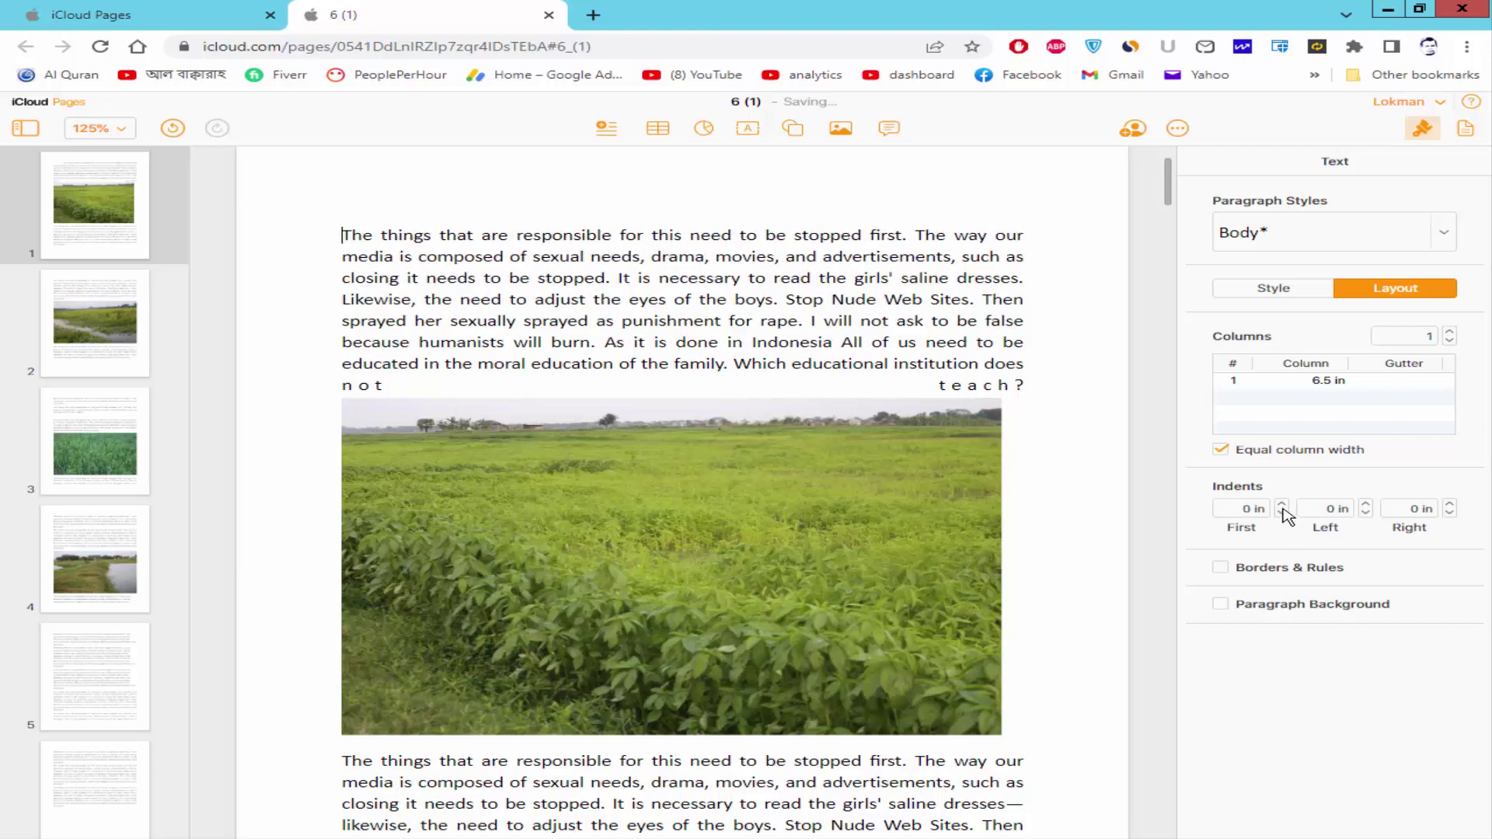
click(1282, 504)
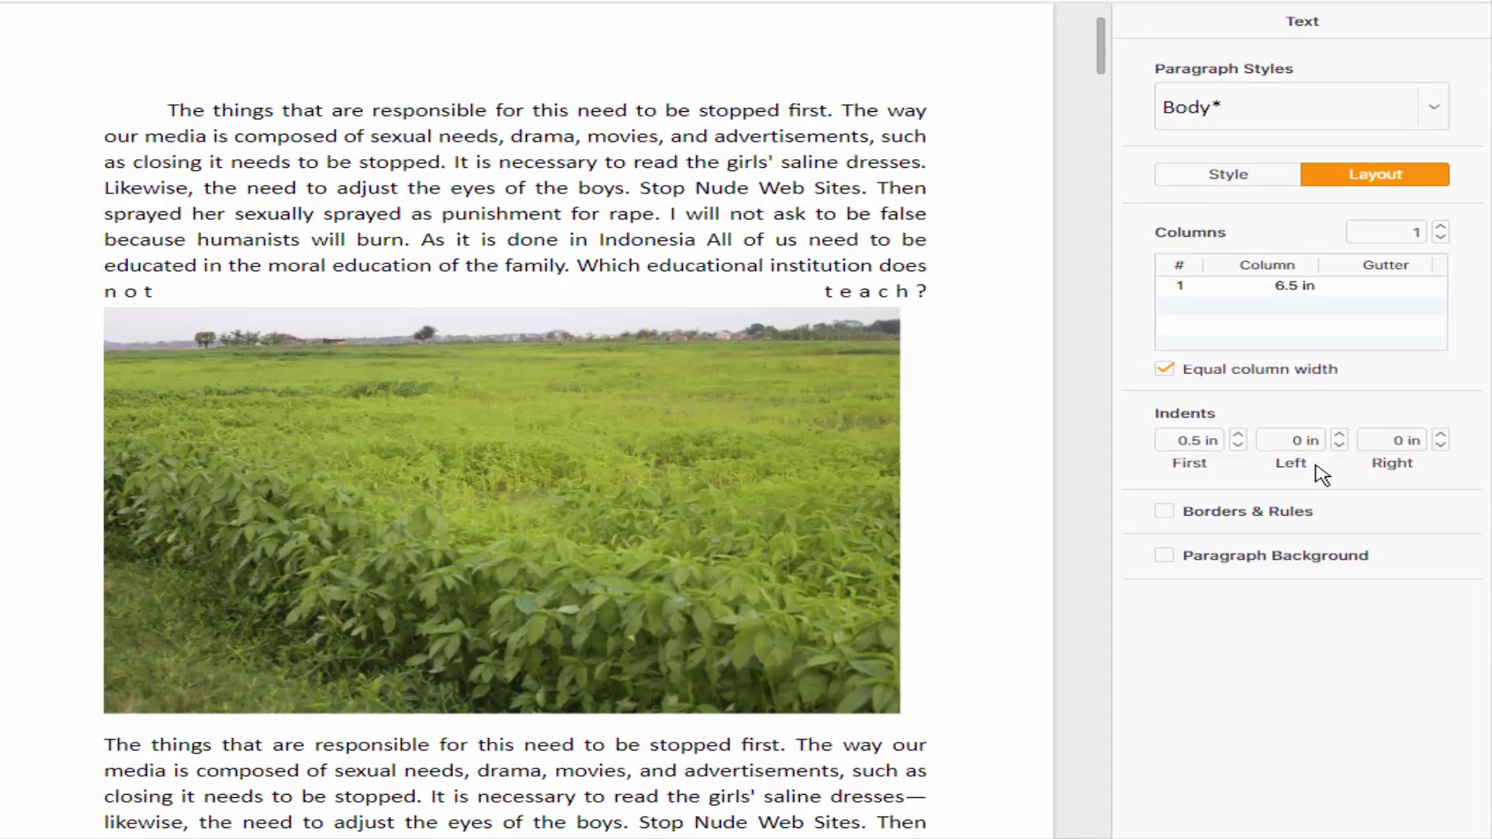
Step: Raise the left indent to 0.75 in and match the first-line indent at 0.75 in
click(1339, 434)
click(1338, 435)
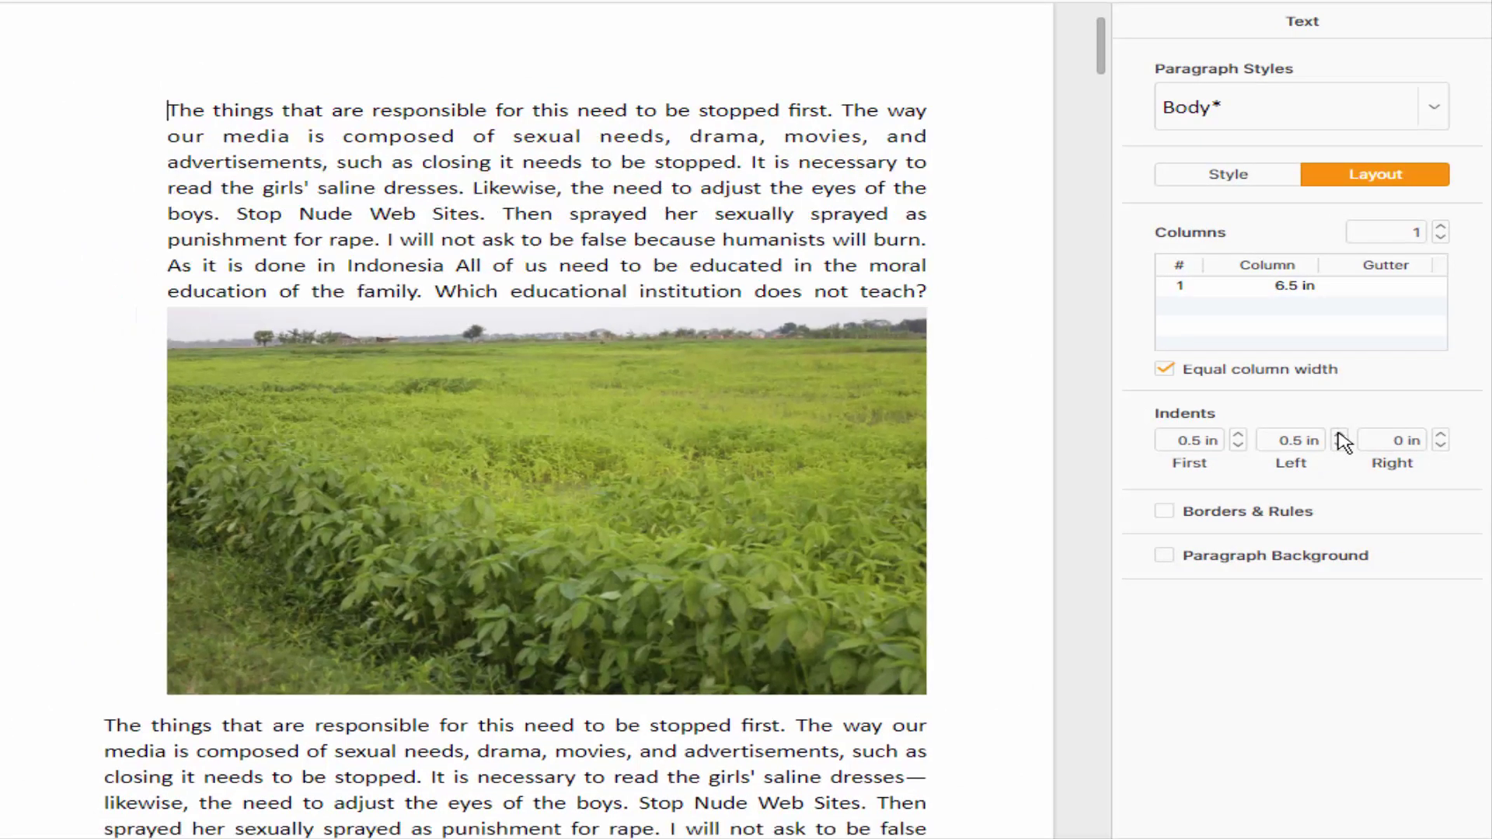
click(1339, 434)
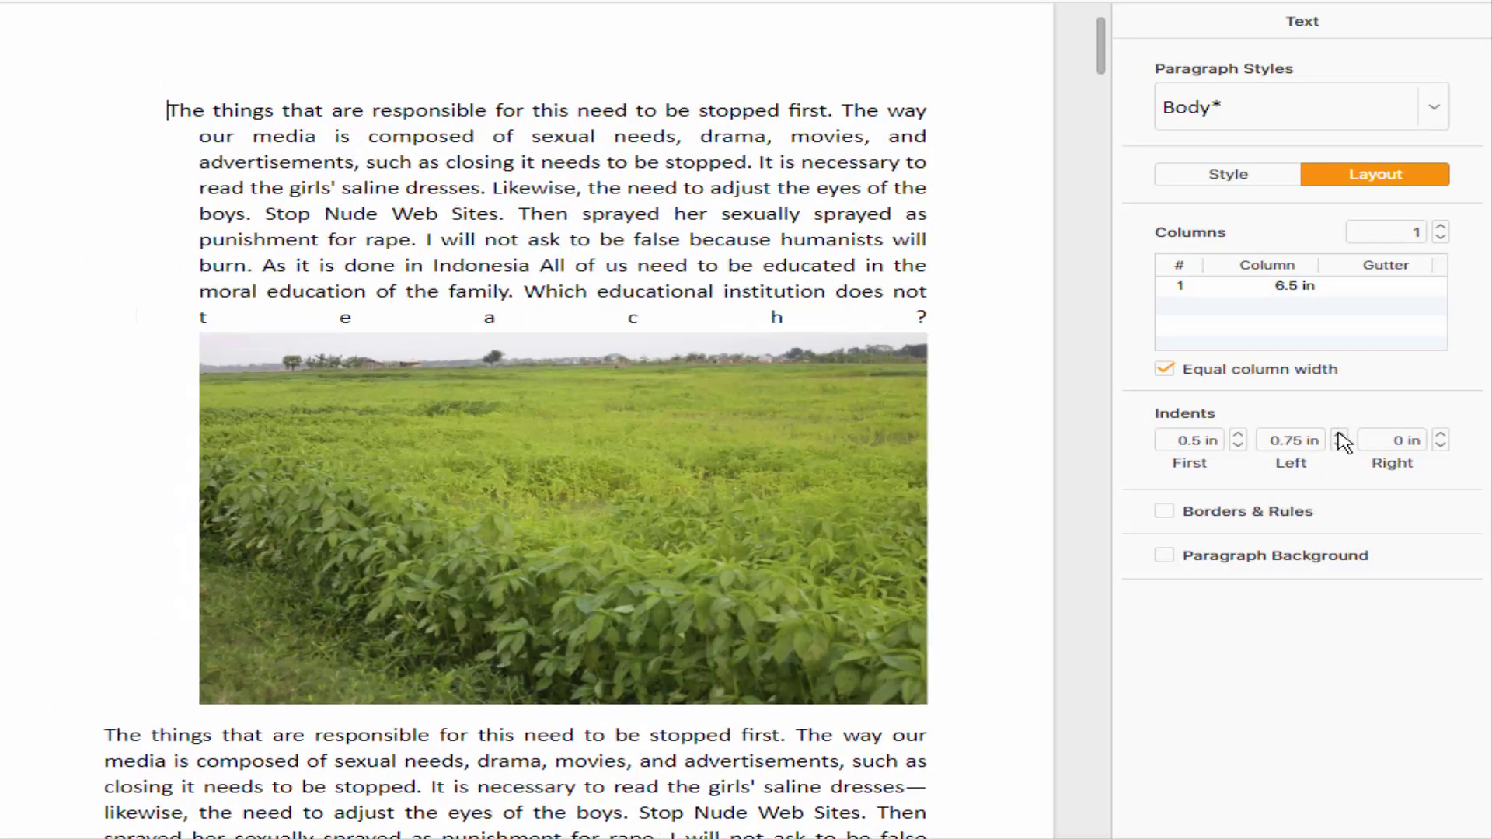
click(1238, 435)
click(1238, 434)
click(1240, 446)
click(1240, 446)
click(1240, 446)
click(1240, 446)
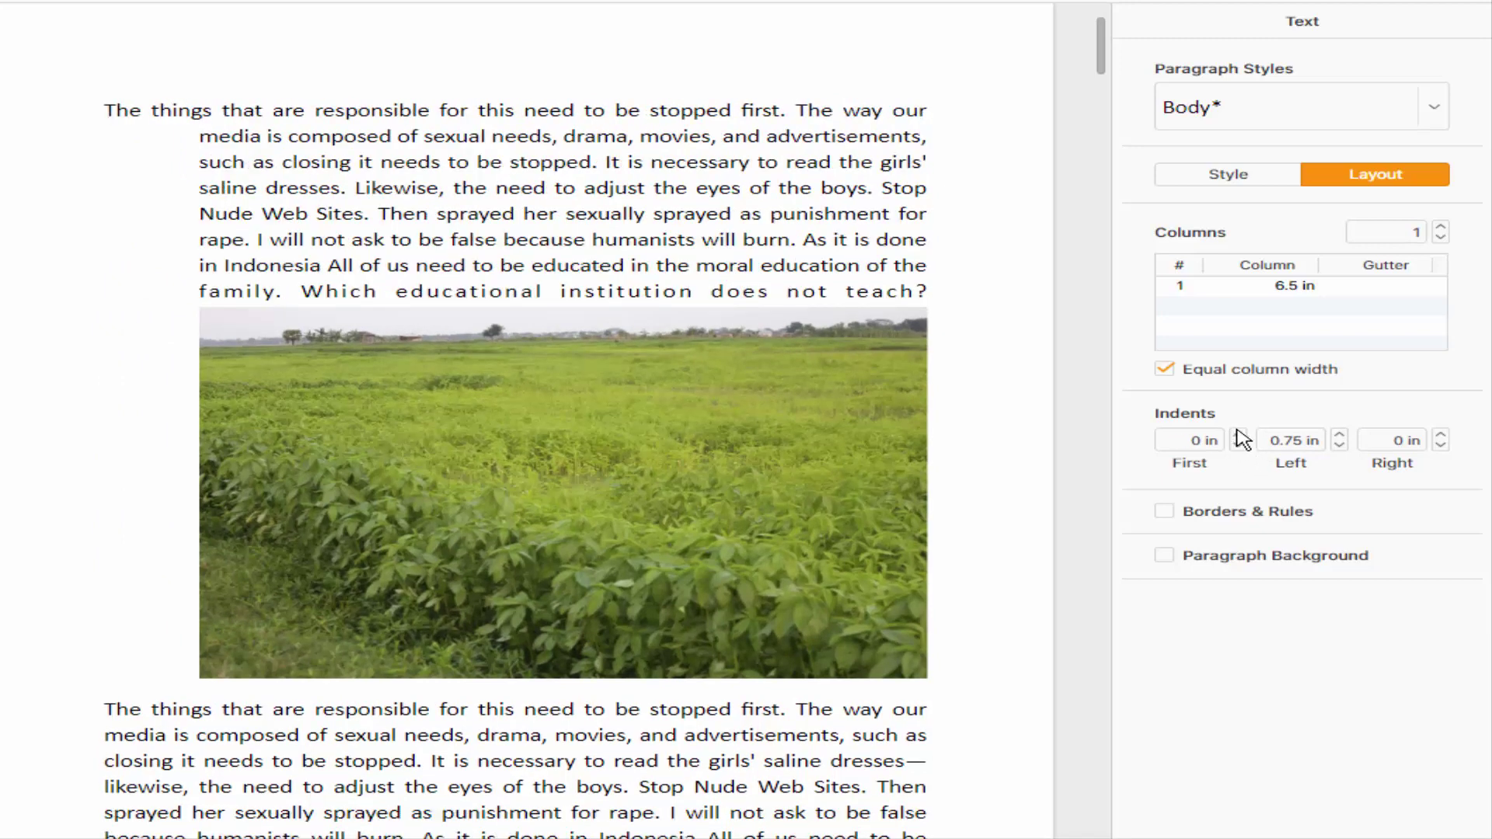
click(1238, 434)
click(1240, 434)
click(1240, 434)
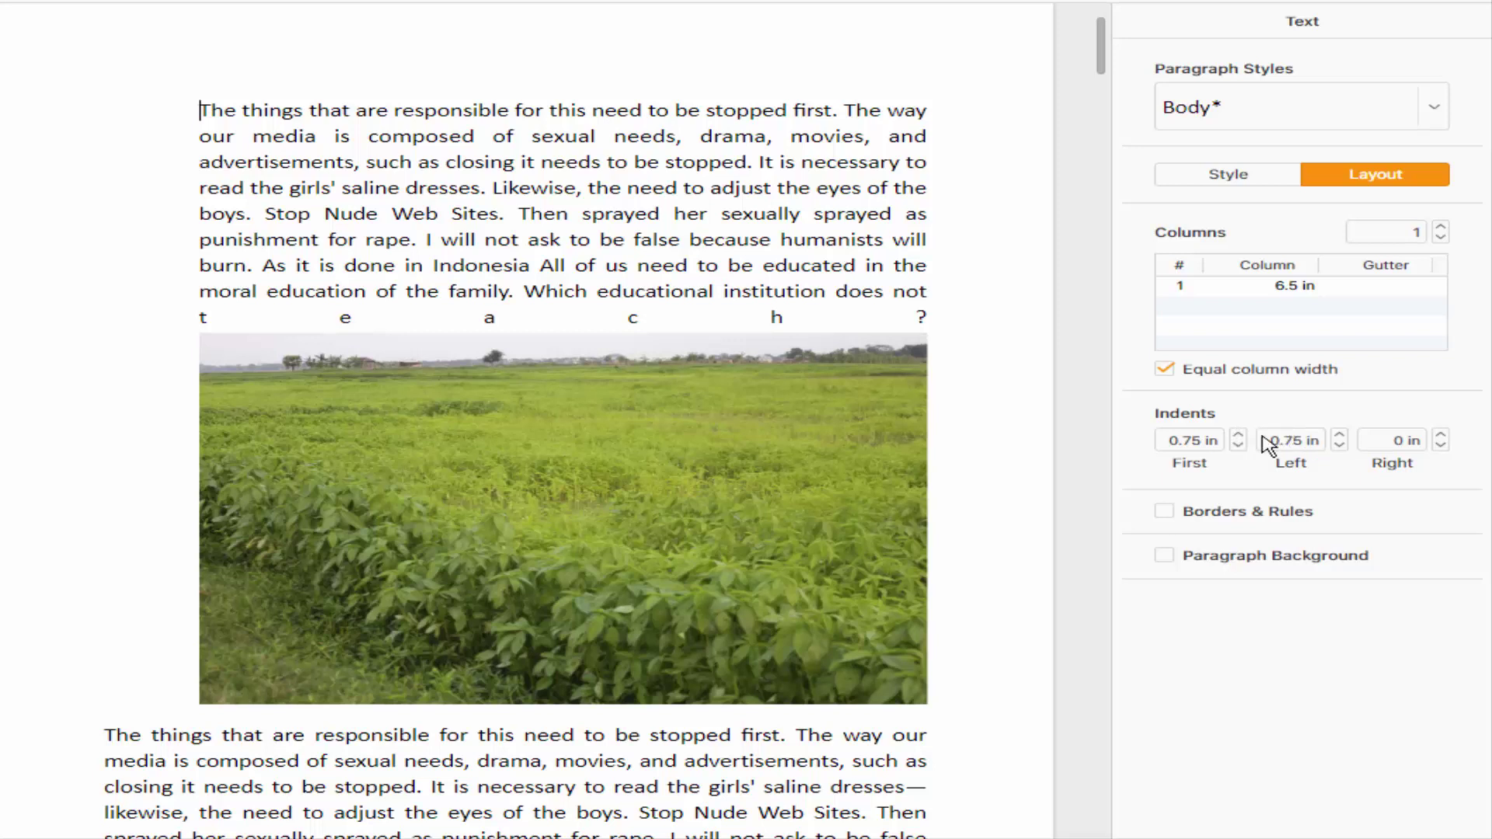
Step: Raise the first paragraph's right indent to 1.75 in, then lower it back to 0 in
click(1441, 436)
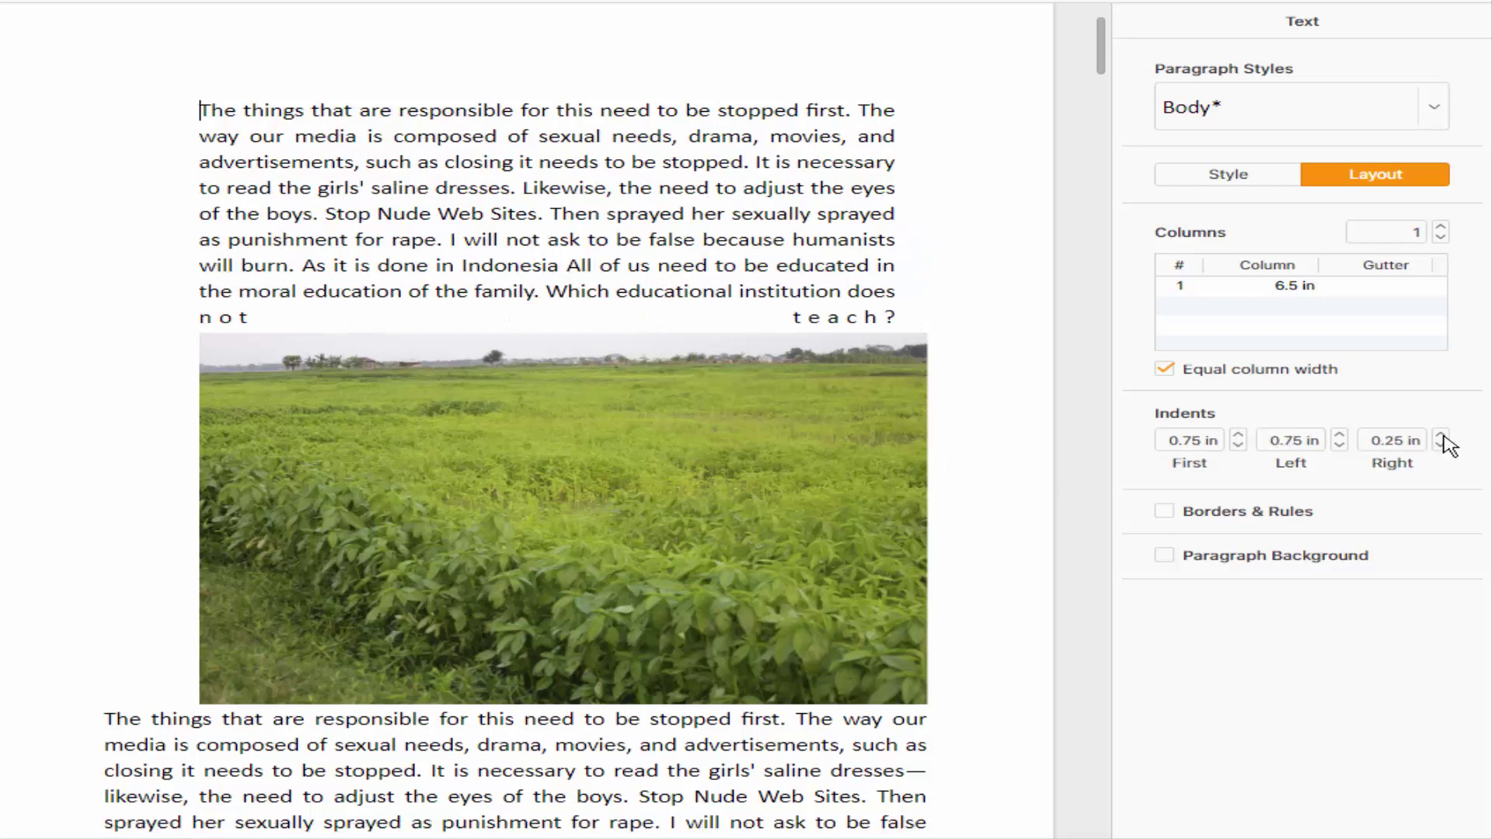
click(1441, 436)
click(1441, 435)
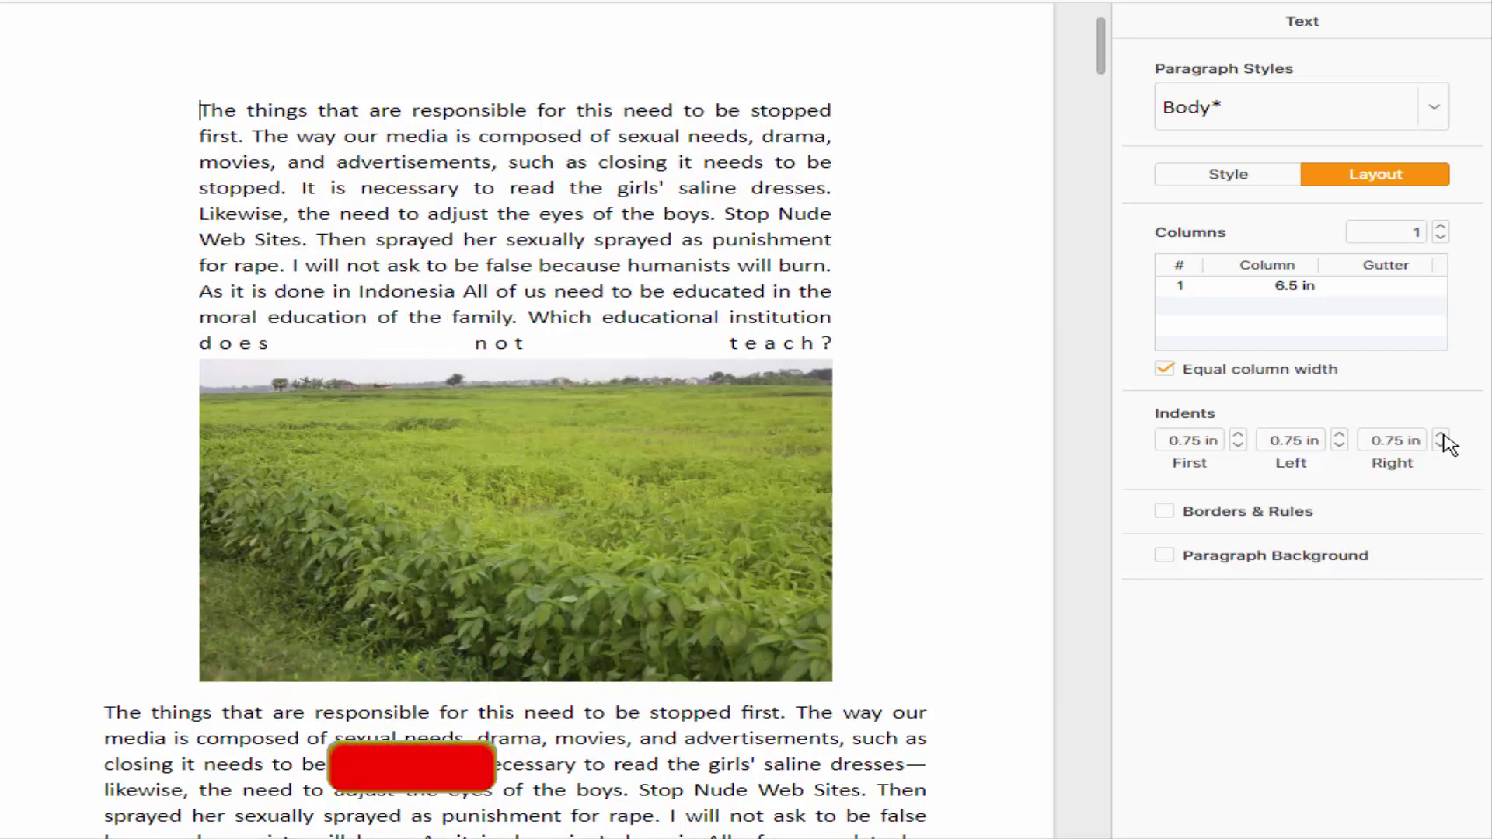
click(1441, 436)
click(1442, 436)
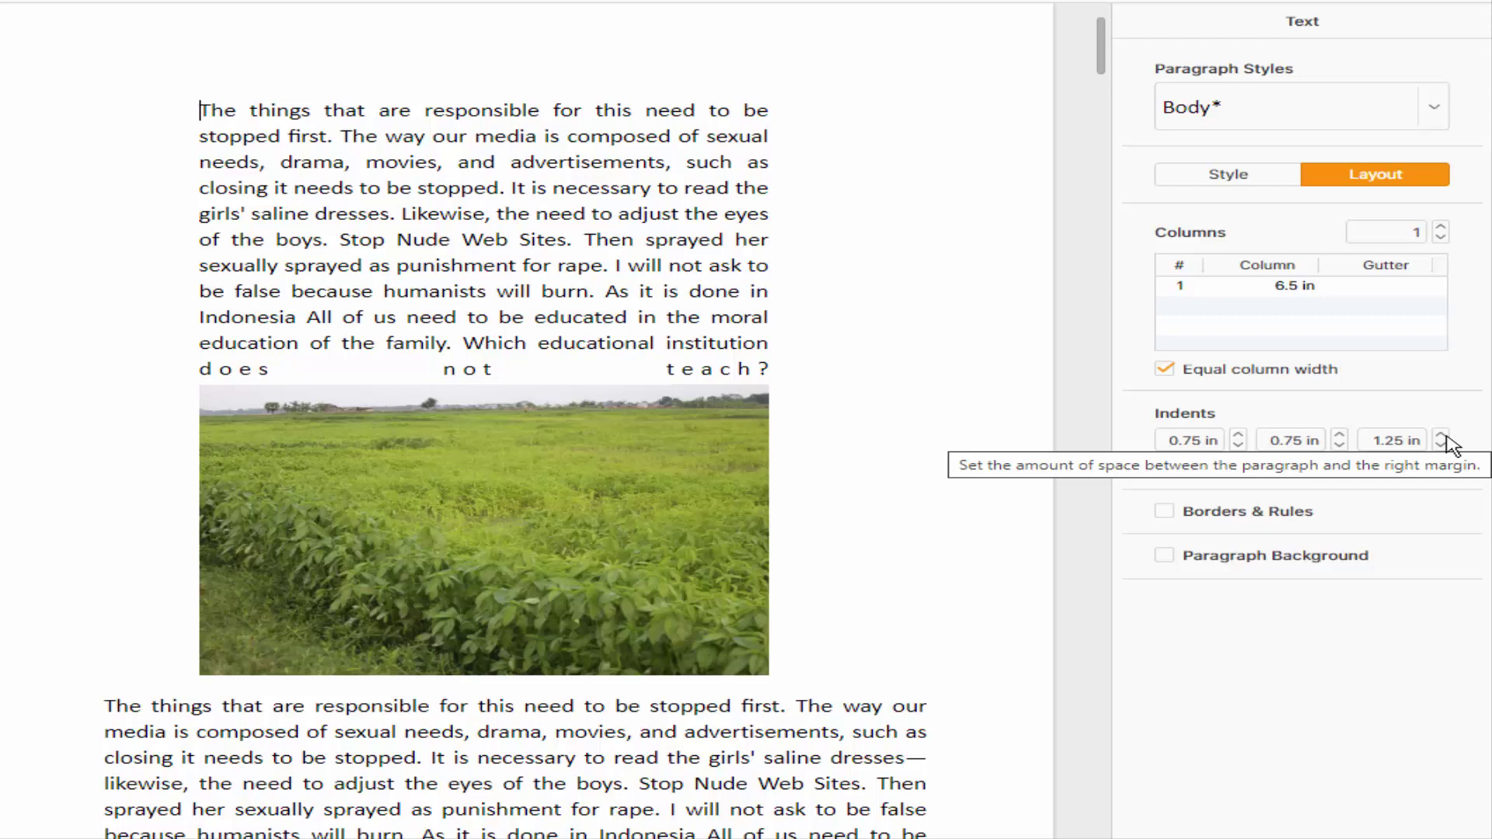
click(1442, 436)
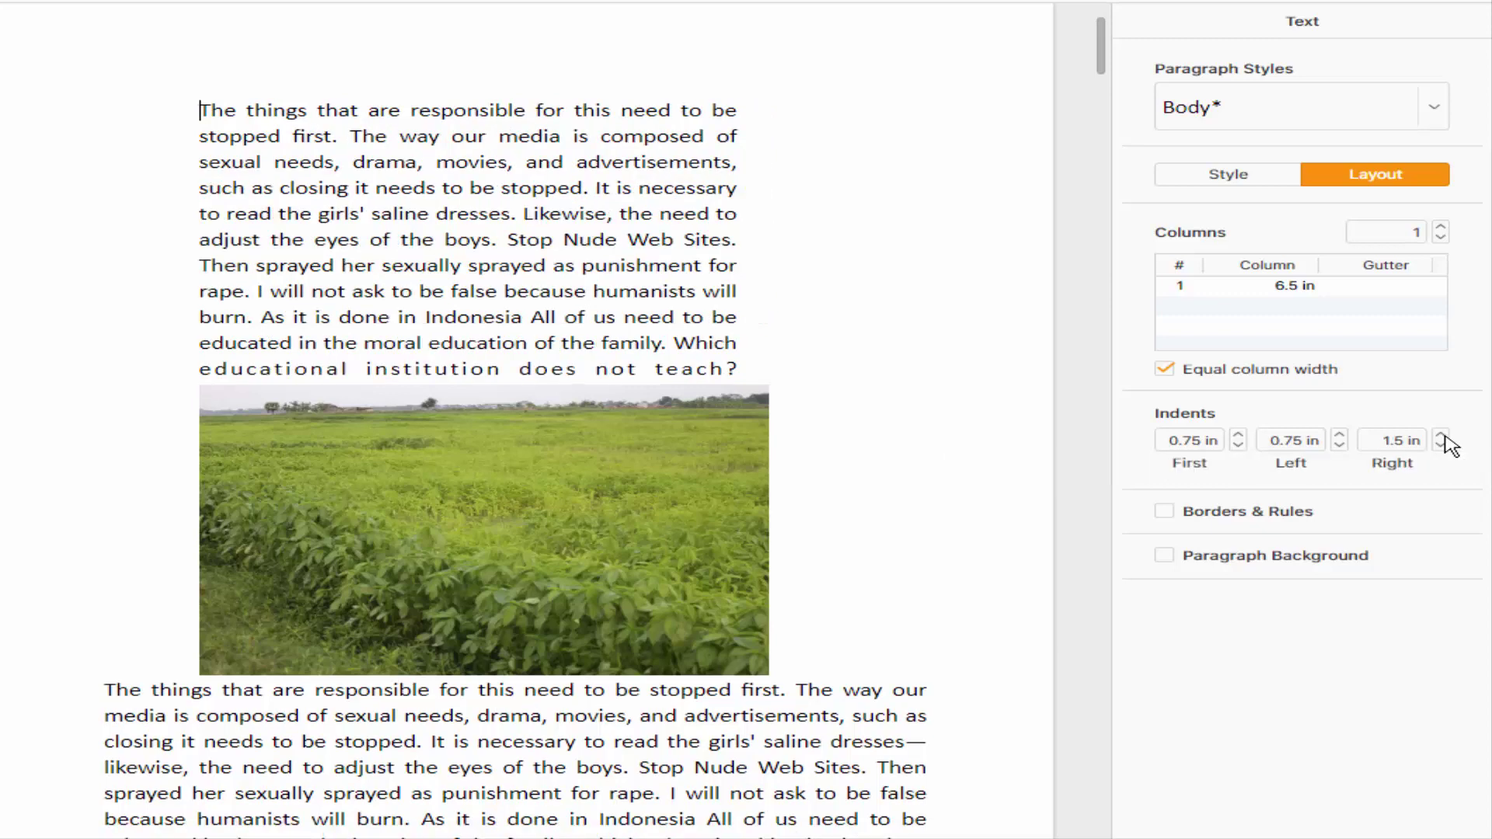
click(1443, 437)
click(1440, 446)
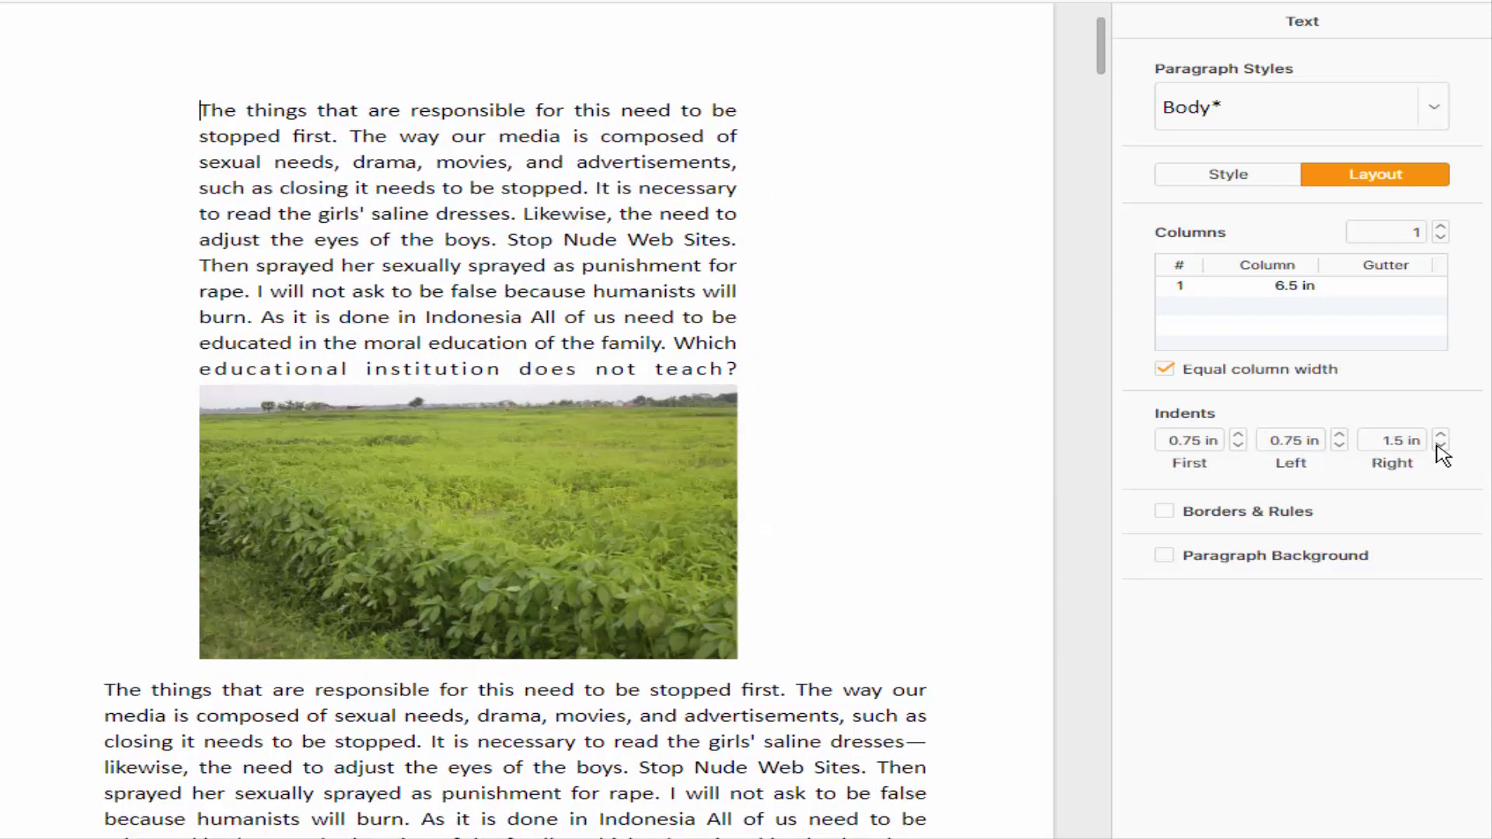
click(1440, 446)
click(1441, 446)
click(1440, 446)
click(1441, 446)
click(1440, 446)
click(1441, 446)
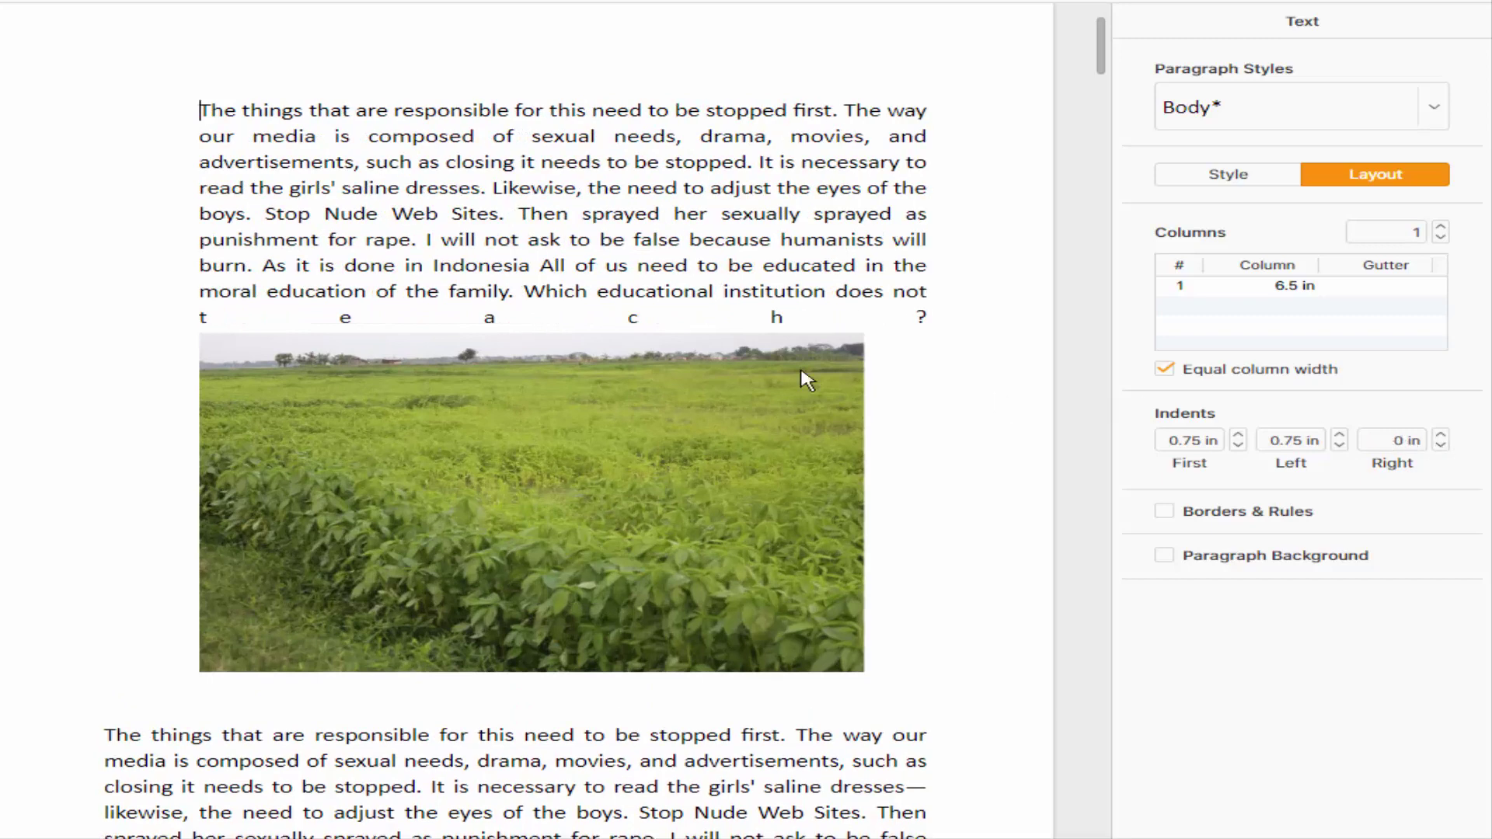
Step: Reset the first paragraph's first-line and left indents to 0 in
double_click(1174, 439)
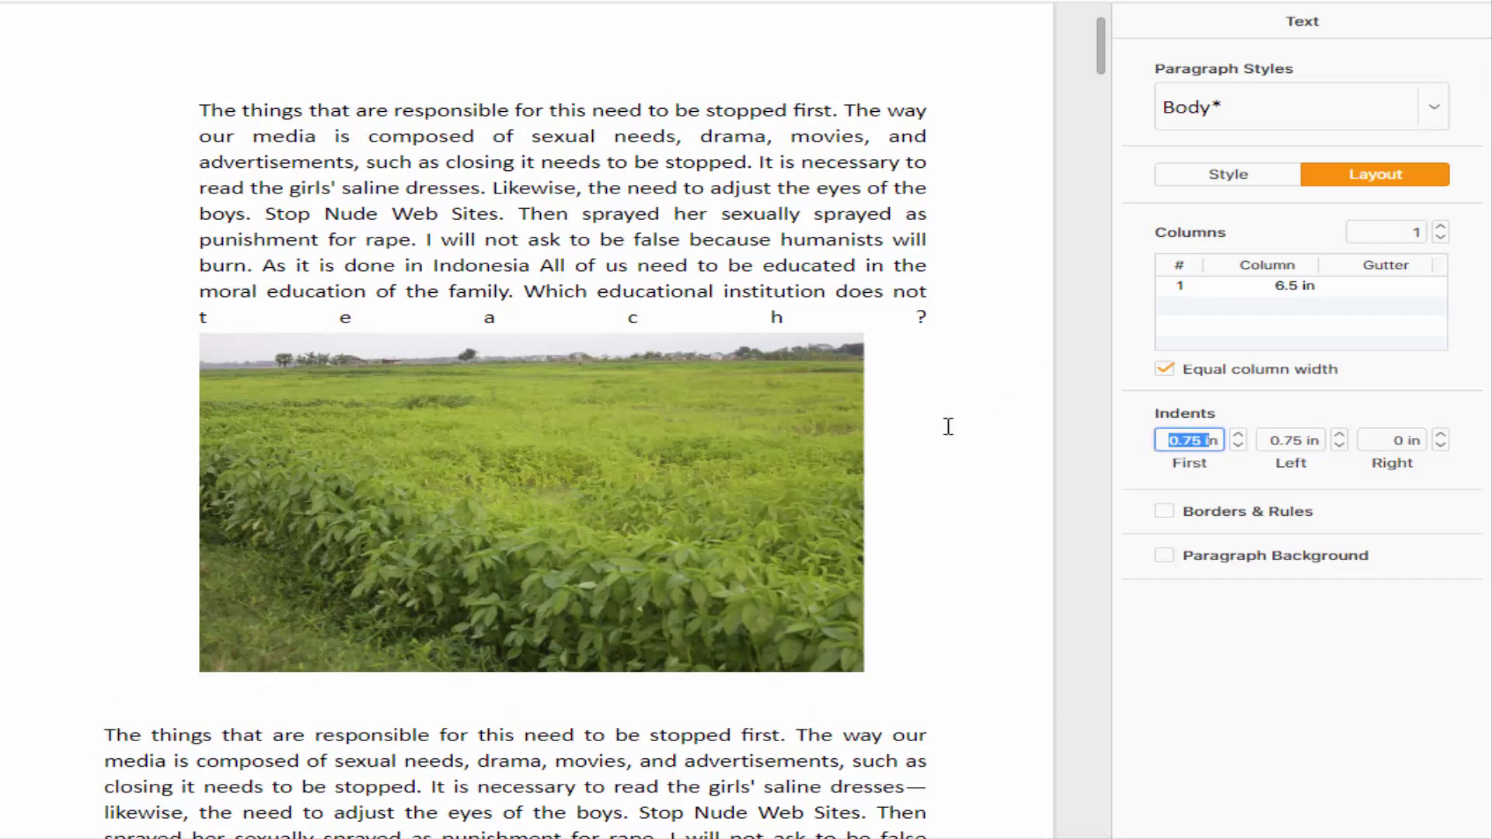
click(1199, 442)
double_click(1181, 440)
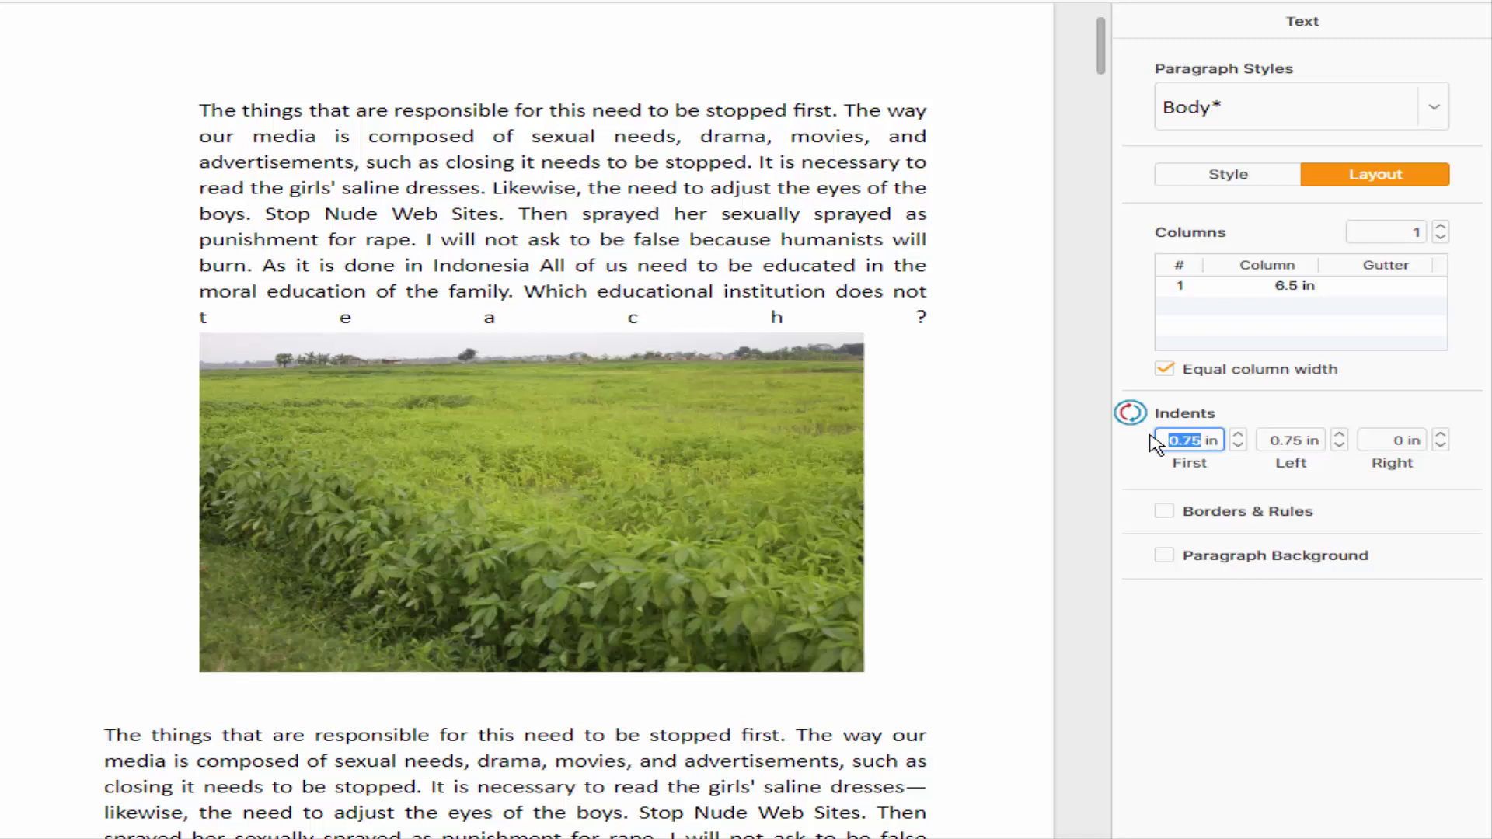
text(0)
key(Return)
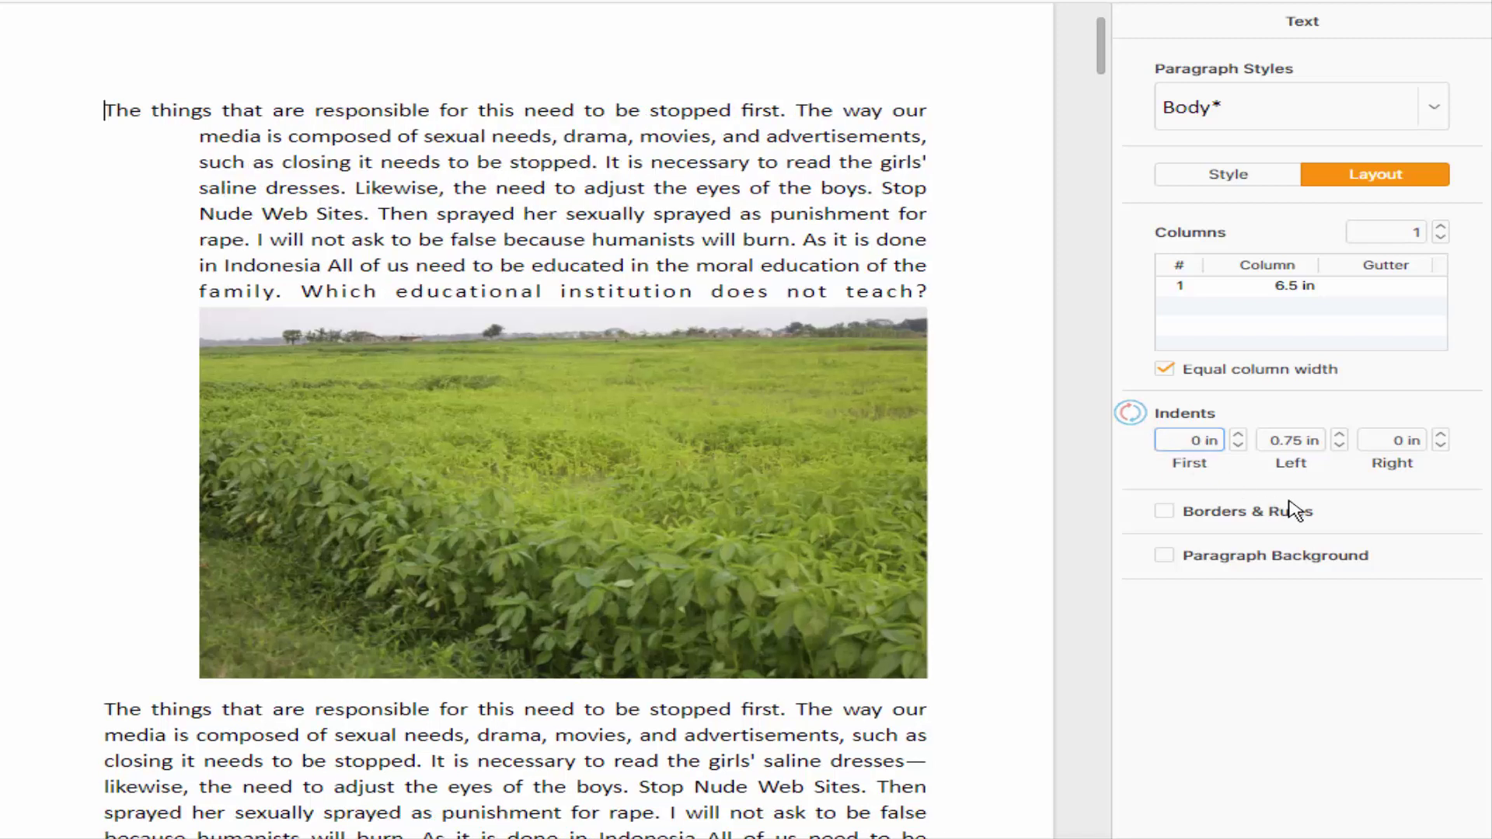
click(1292, 440)
double_click(1297, 440)
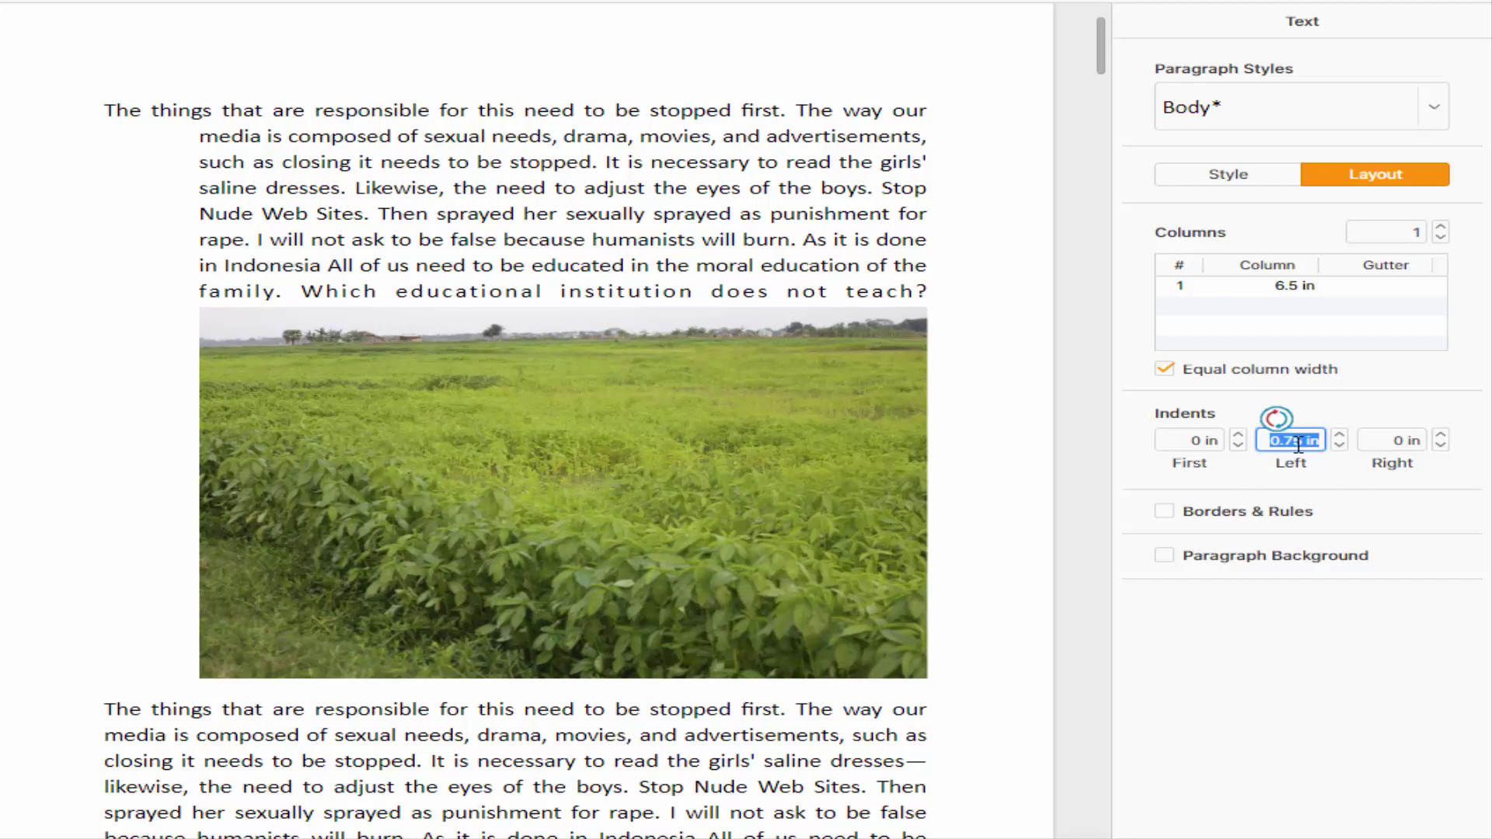
text(0)
key(Return)
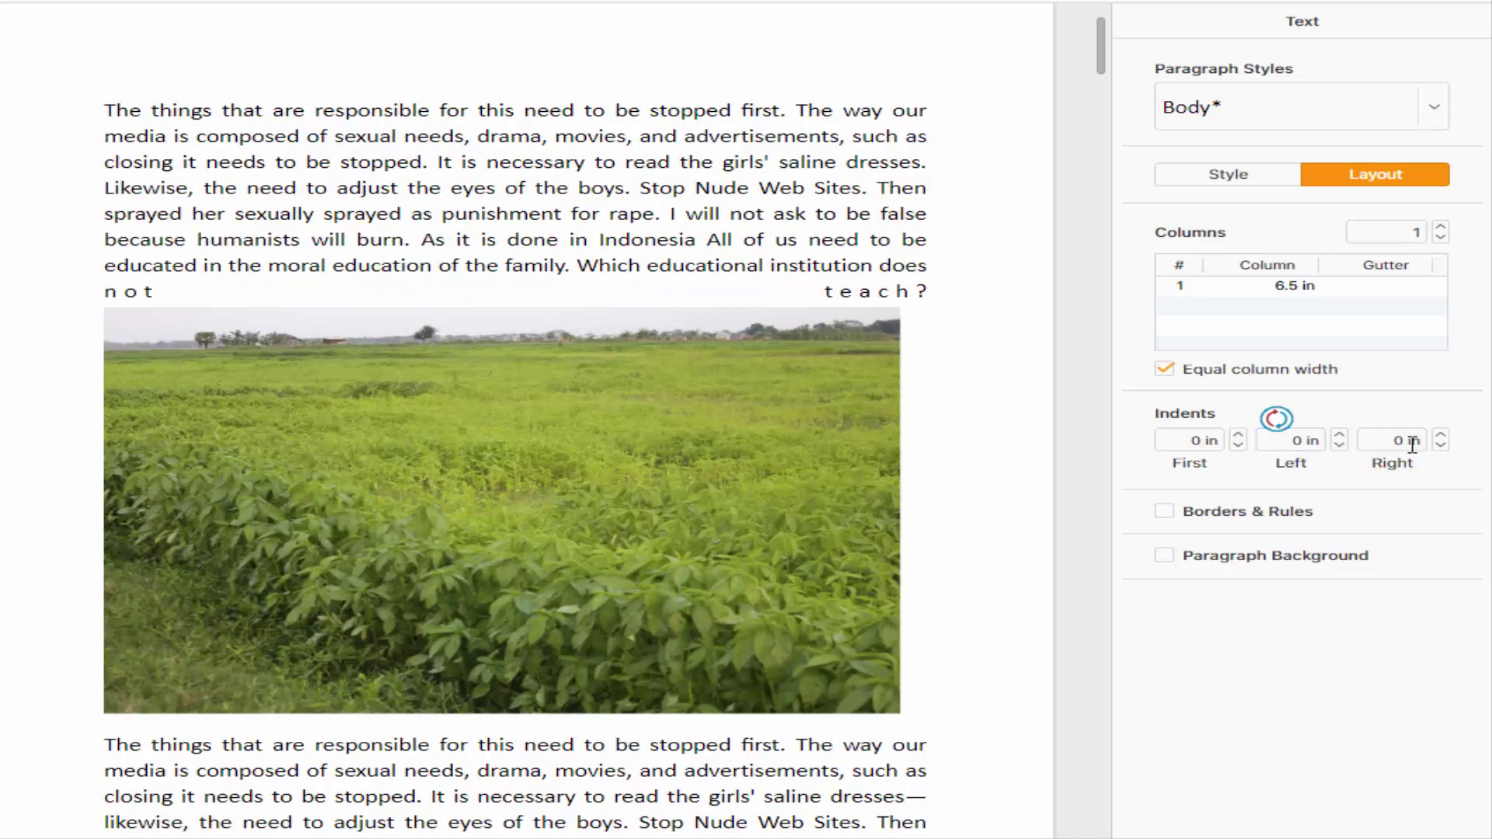
Step: Set the first paragraph's right indent to 1 in
click(1409, 442)
double_click(1404, 439)
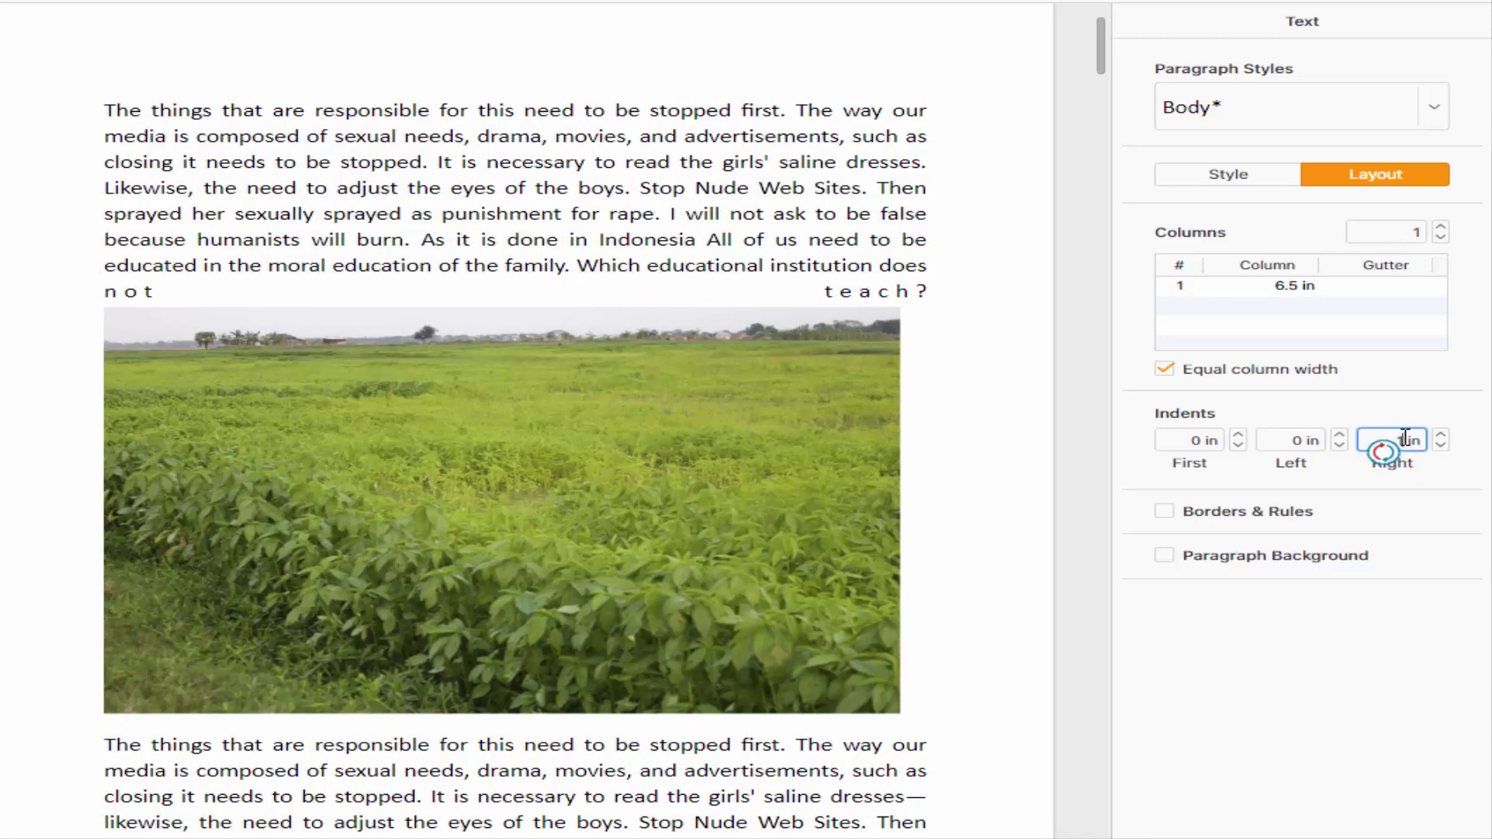
key(Return)
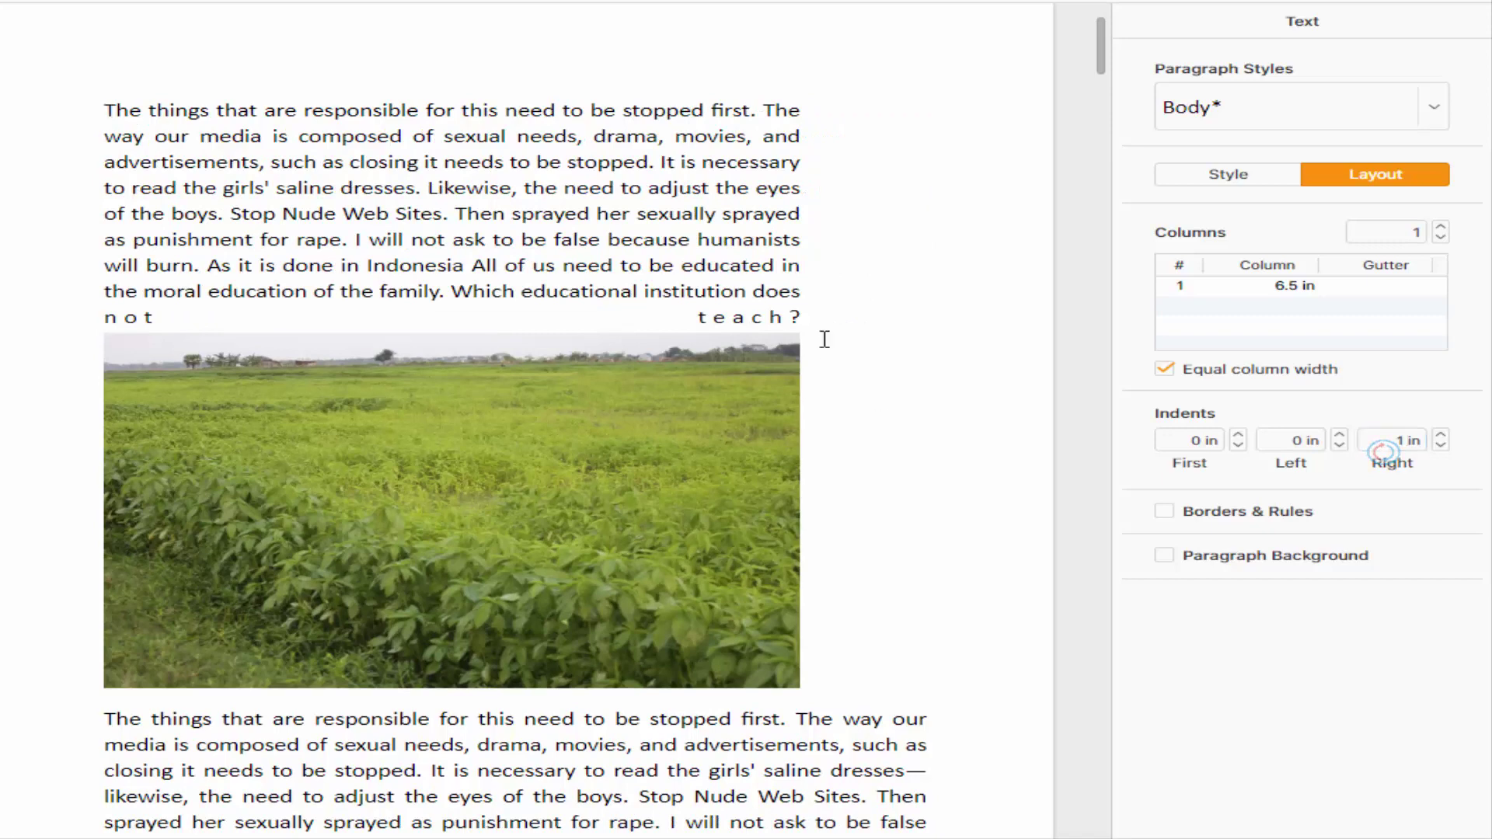
Step: Select the paragraph under the field photo and give it 1 in first-line and left indents
scroll(825, 339, down, 3)
drag(969, 759, 112, 504)
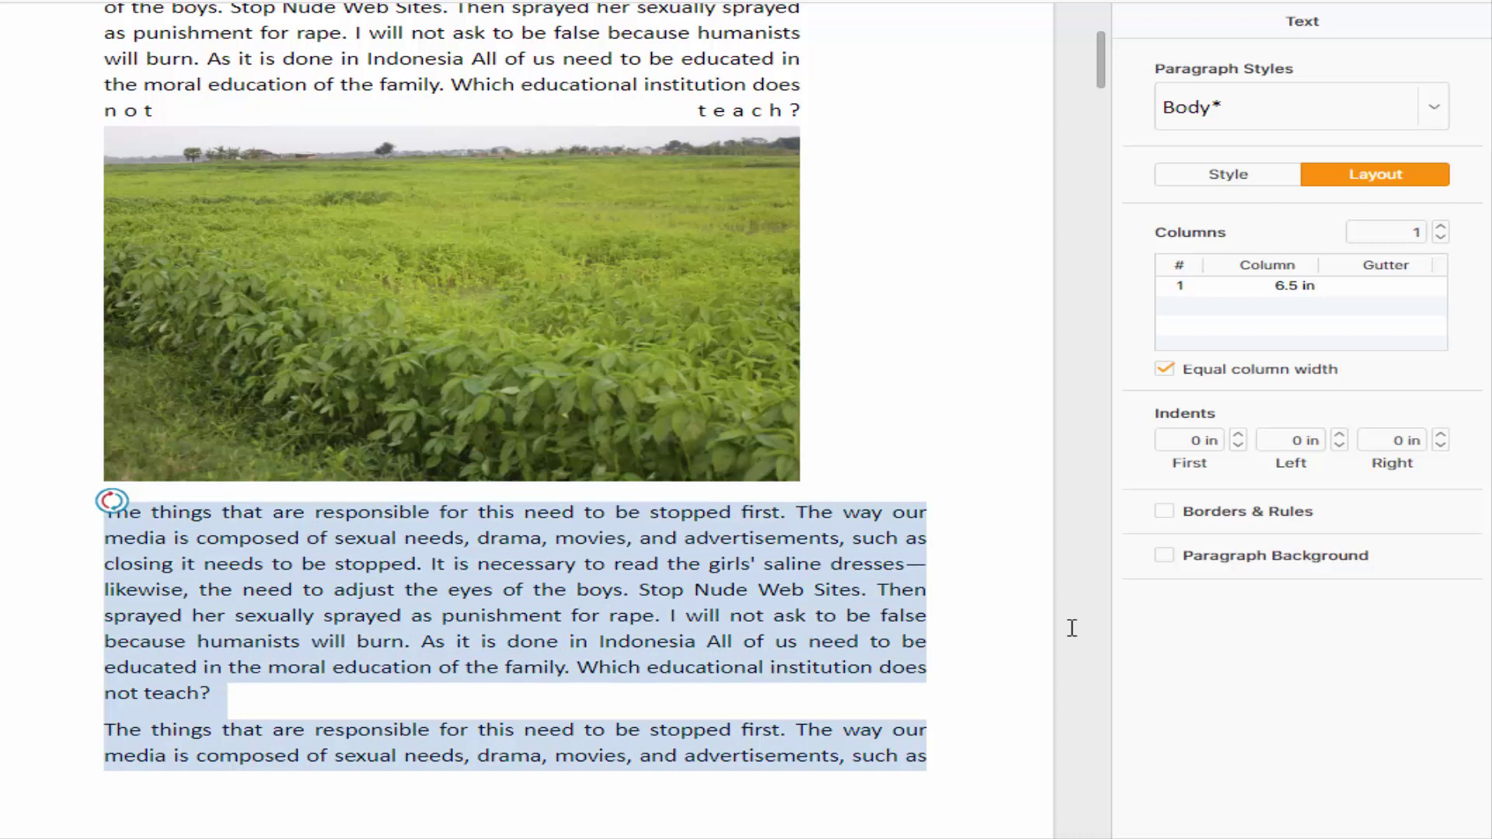
click(1169, 440)
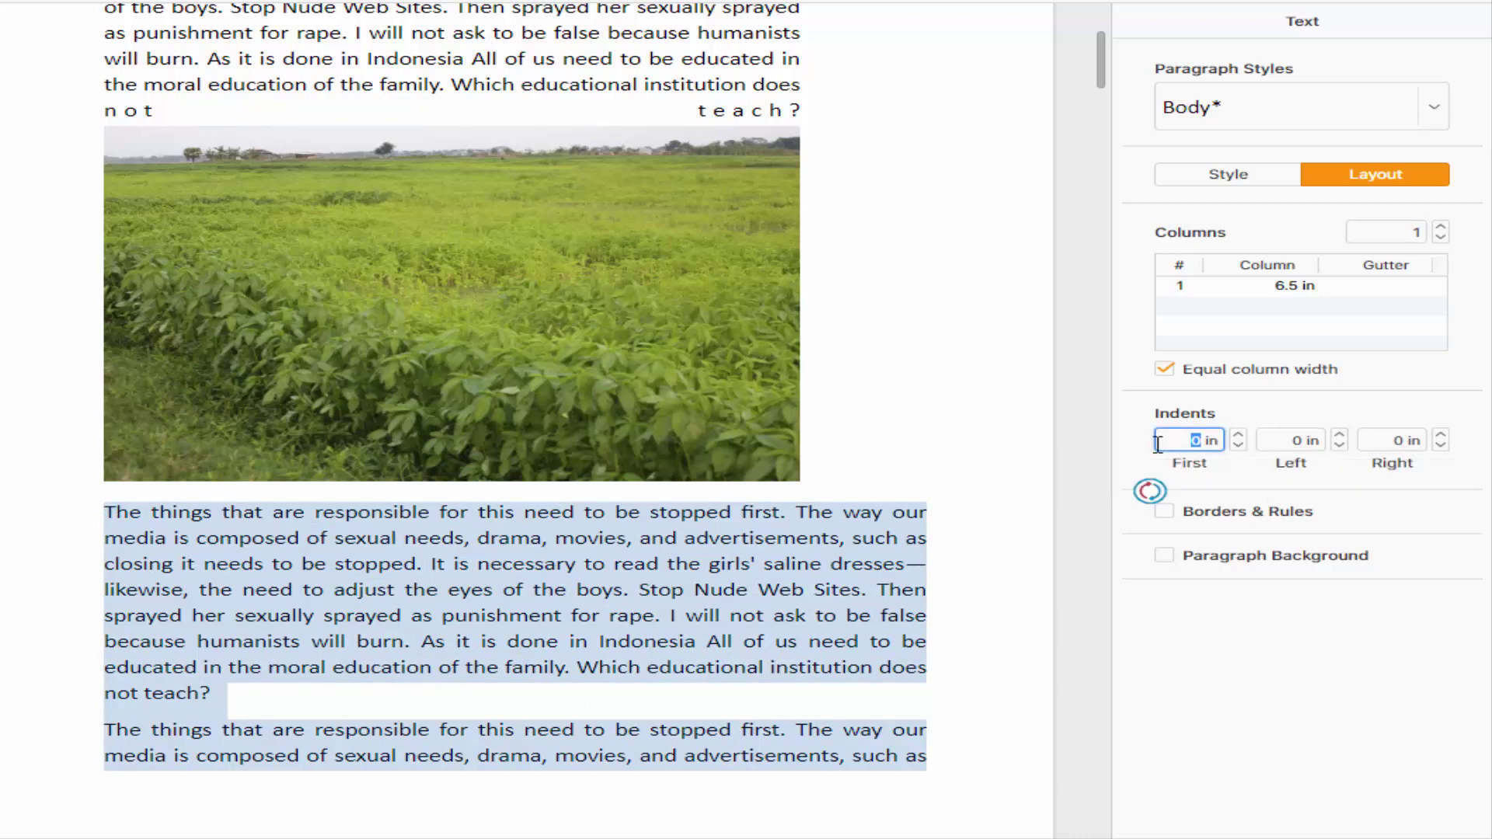
text(1 in)
key(Tab)
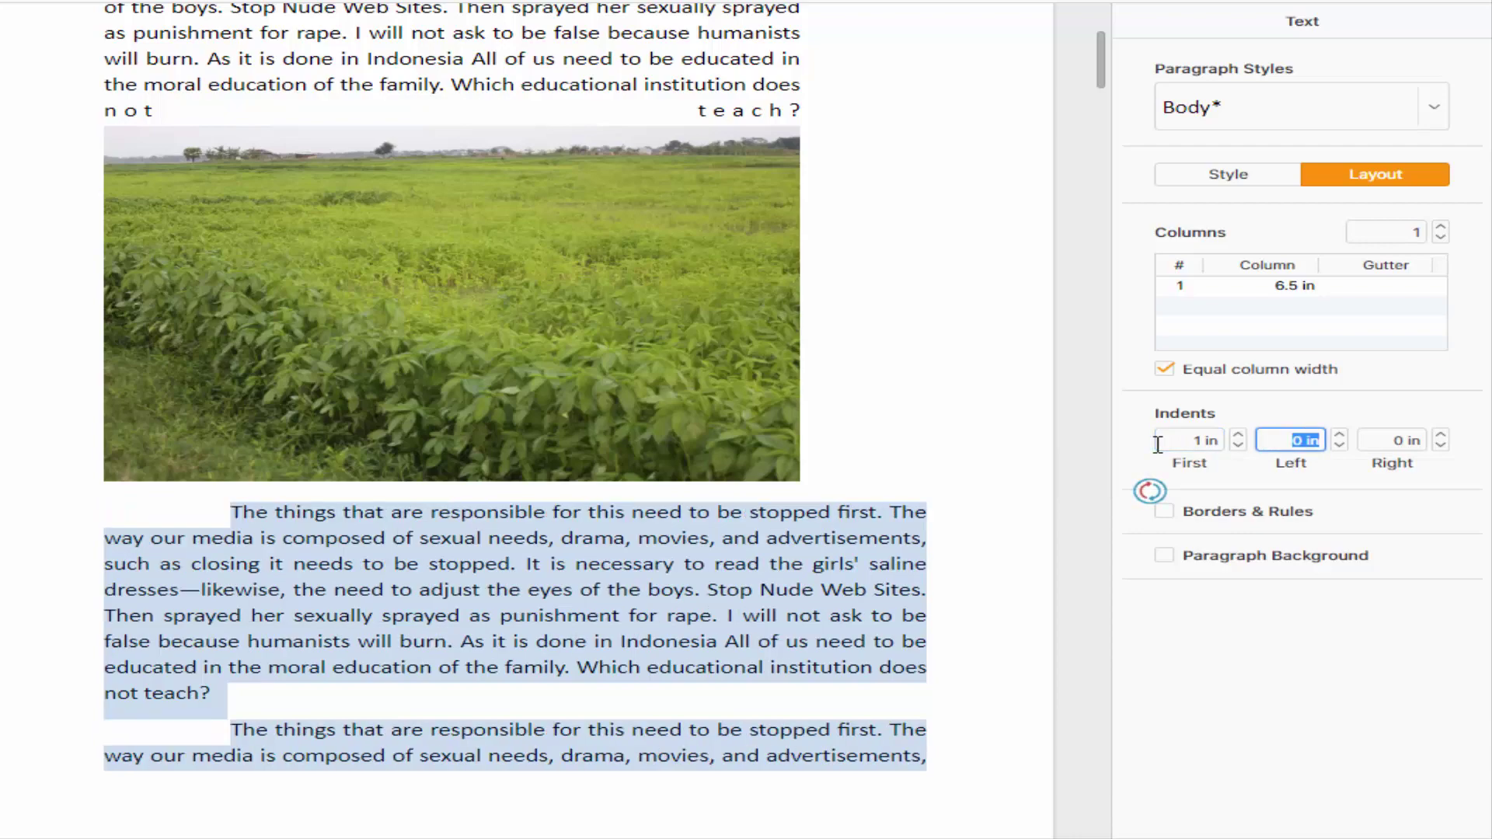
text(1)
key(Tab)
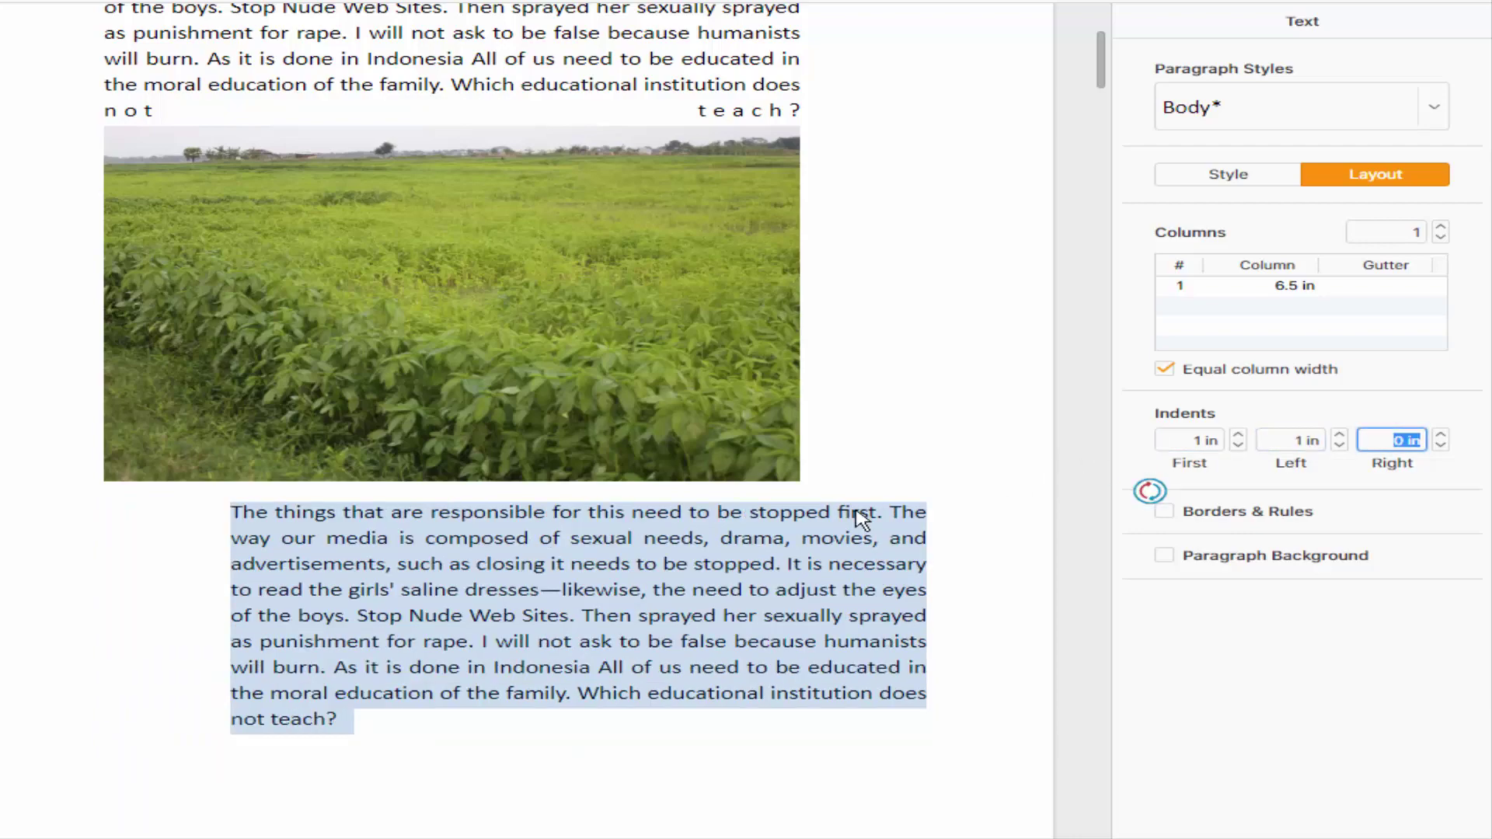
scroll(595, 561, down, 10)
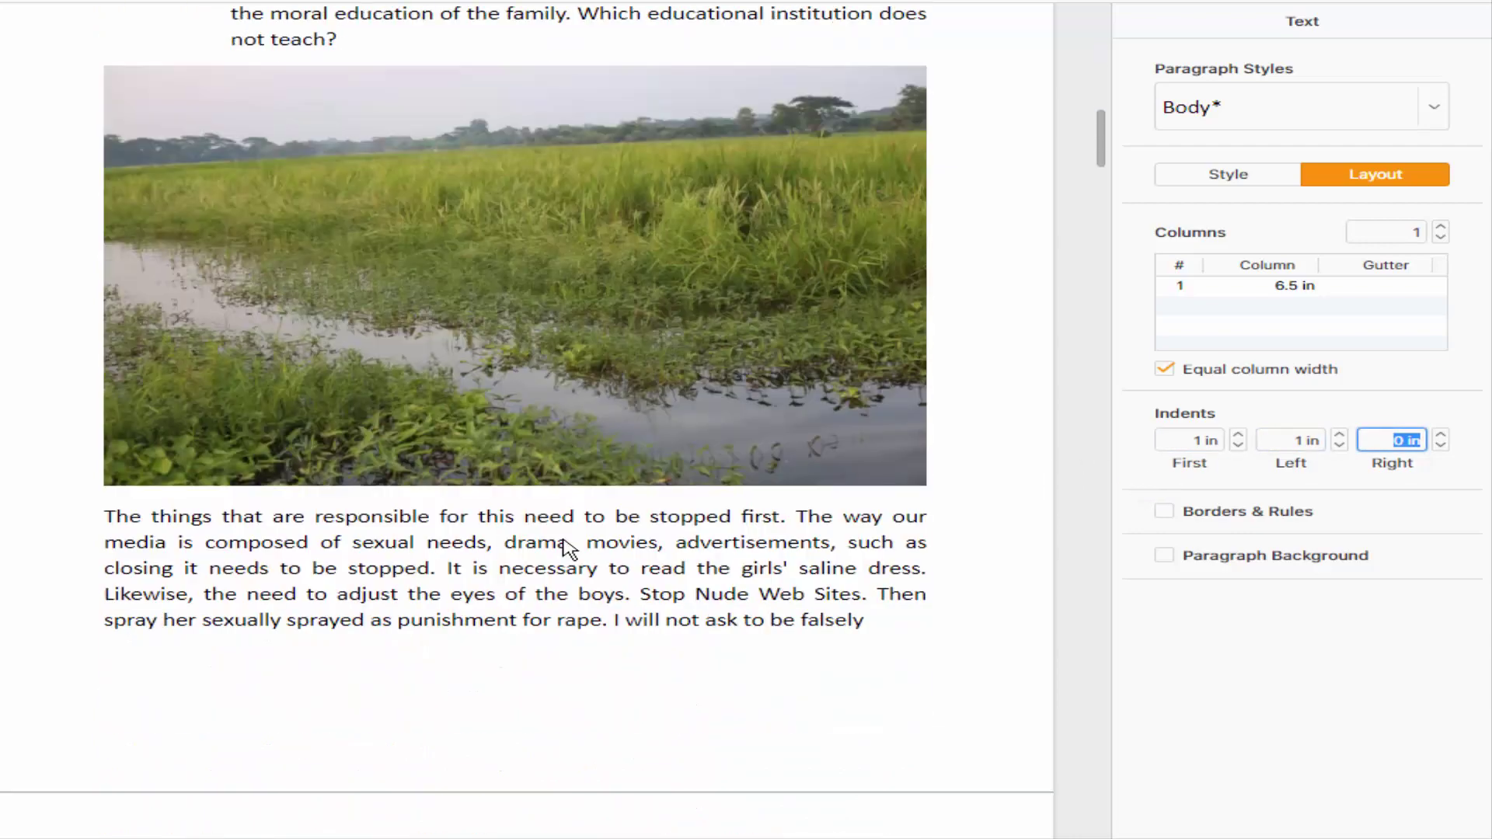
Step: Select the 'The things that are responsible' paragraph and set its first-line and left indents to 1 in
click(628, 546)
scroll(627, 545, down, 6)
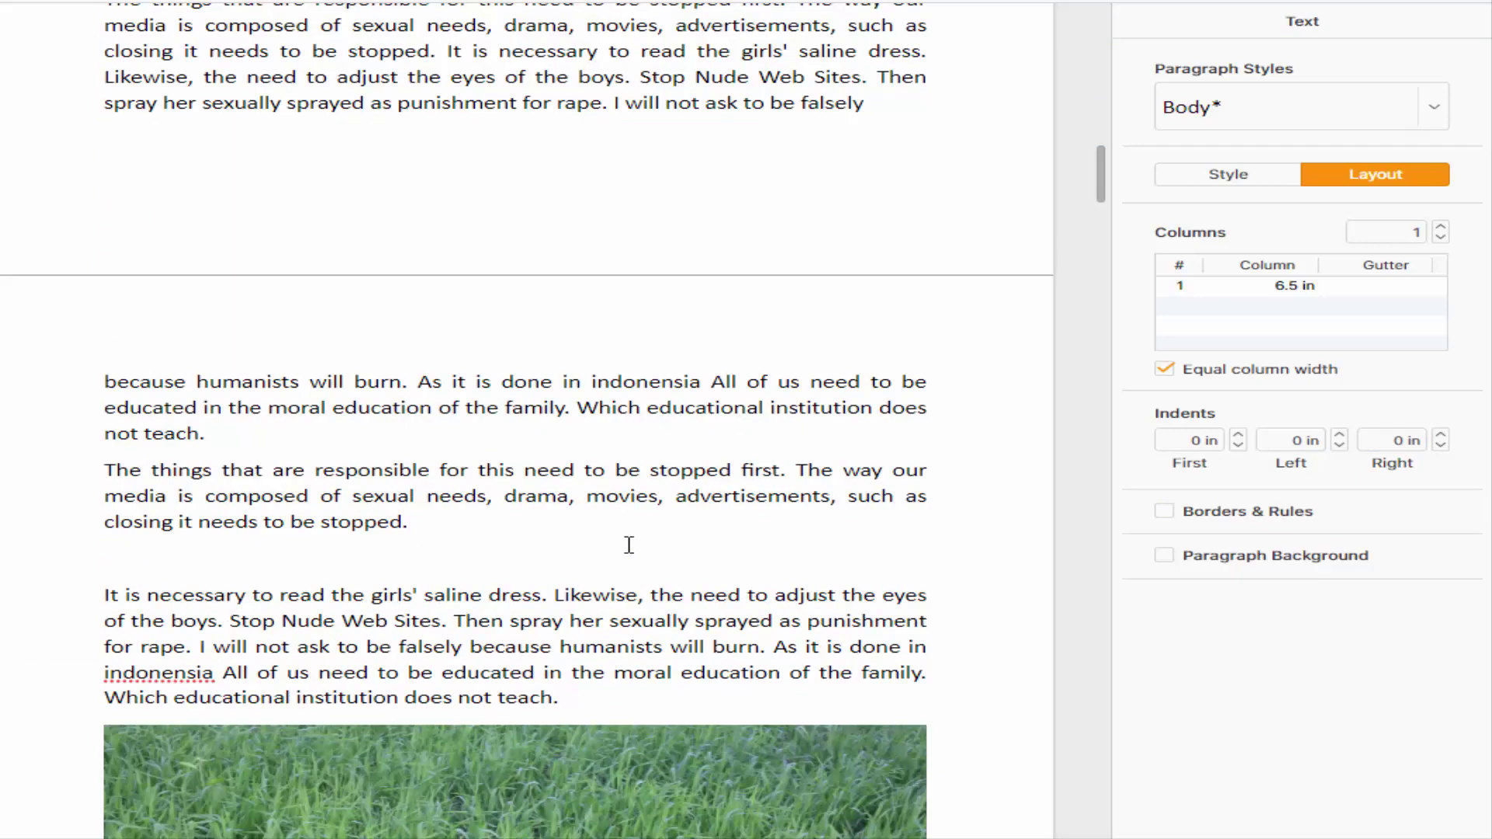
drag(413, 423, 107, 353)
click(1170, 441)
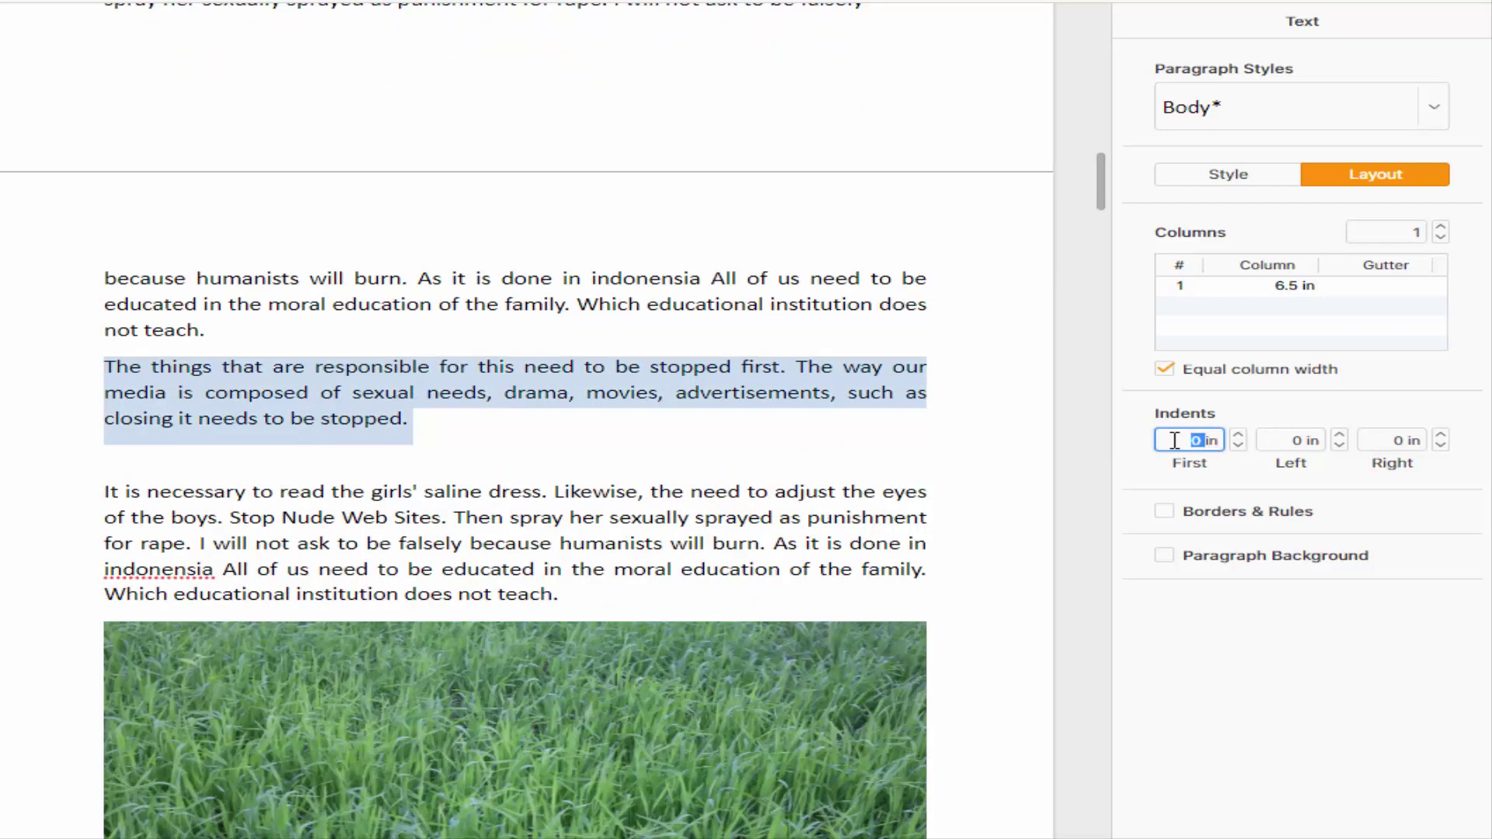
double_click(1174, 440)
text(1)
key(Return)
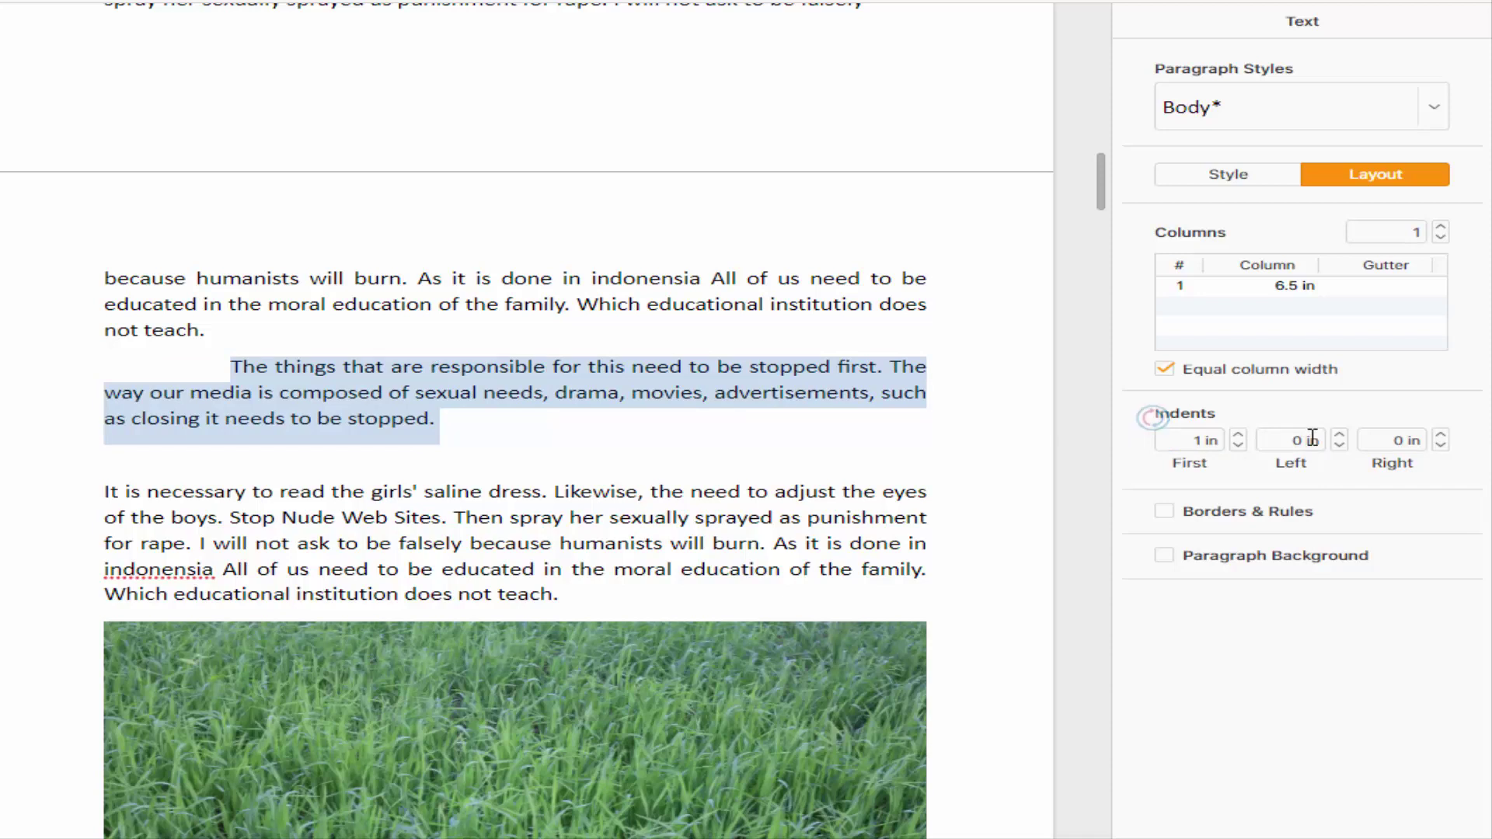
double_click(1274, 441)
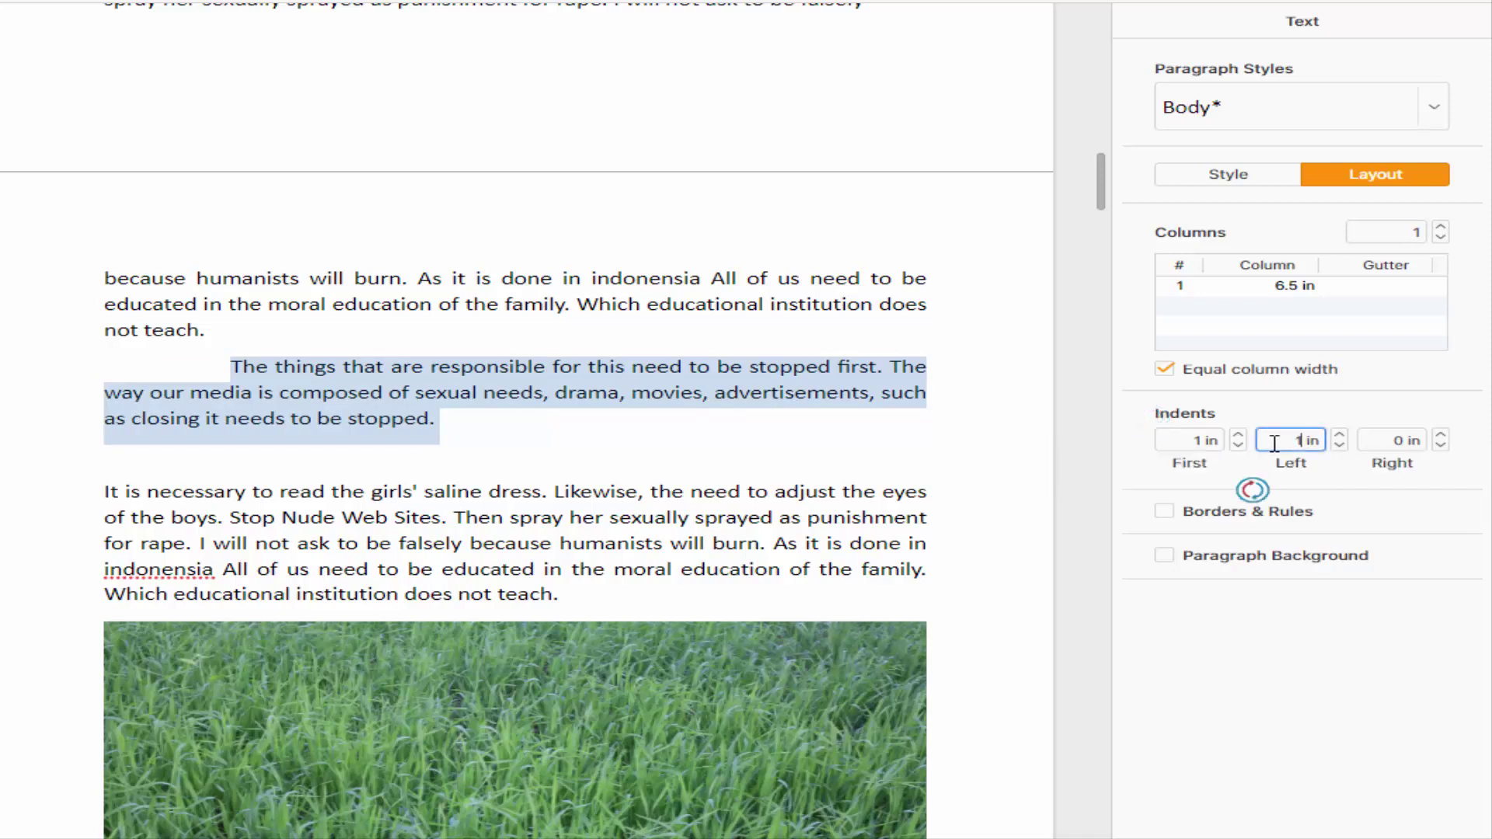
key(Return)
Step: Give the paragraph above it a 1 in right indent
click(851, 301)
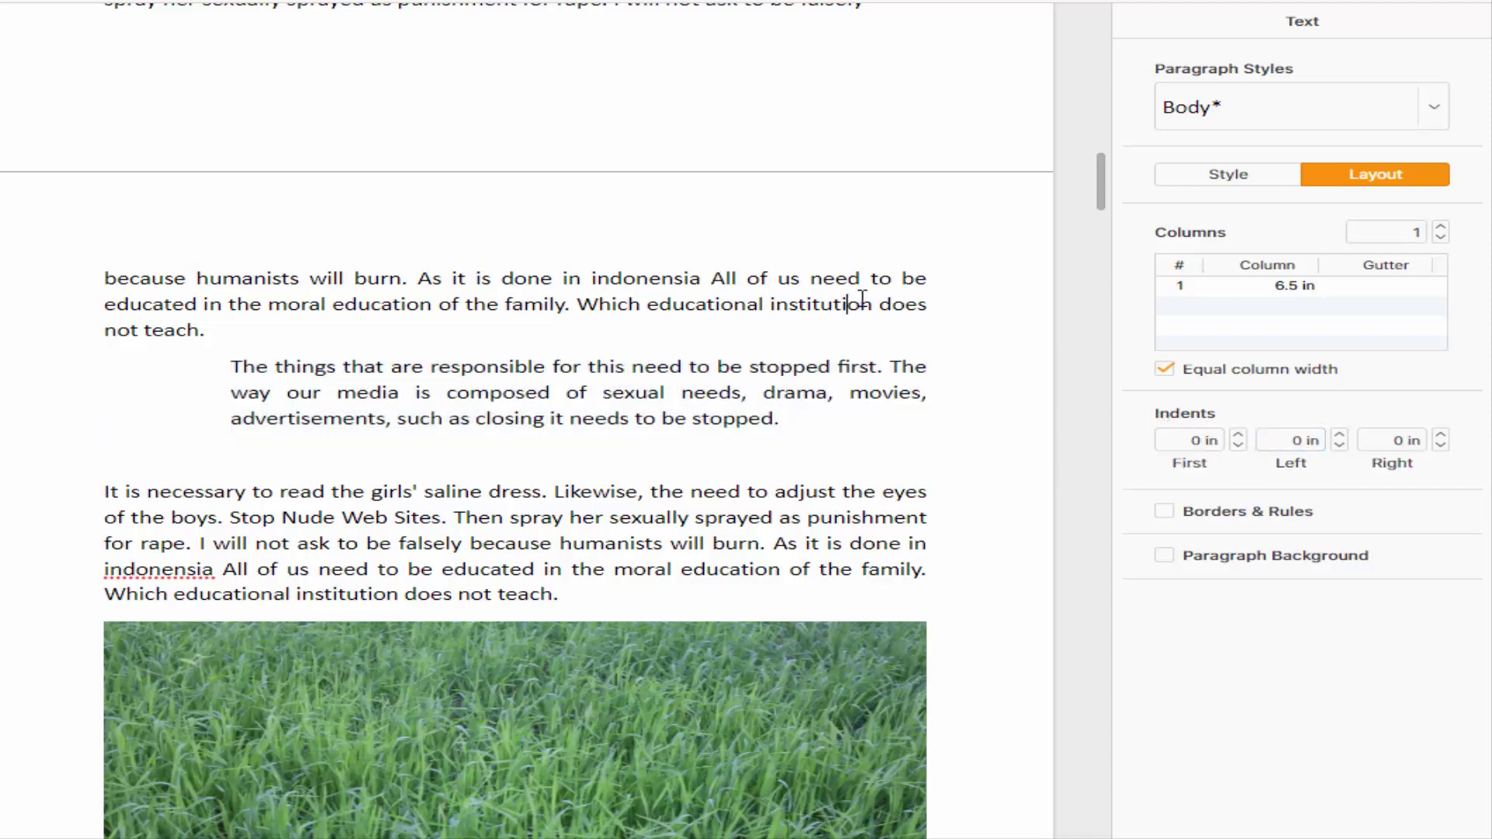
click(1388, 440)
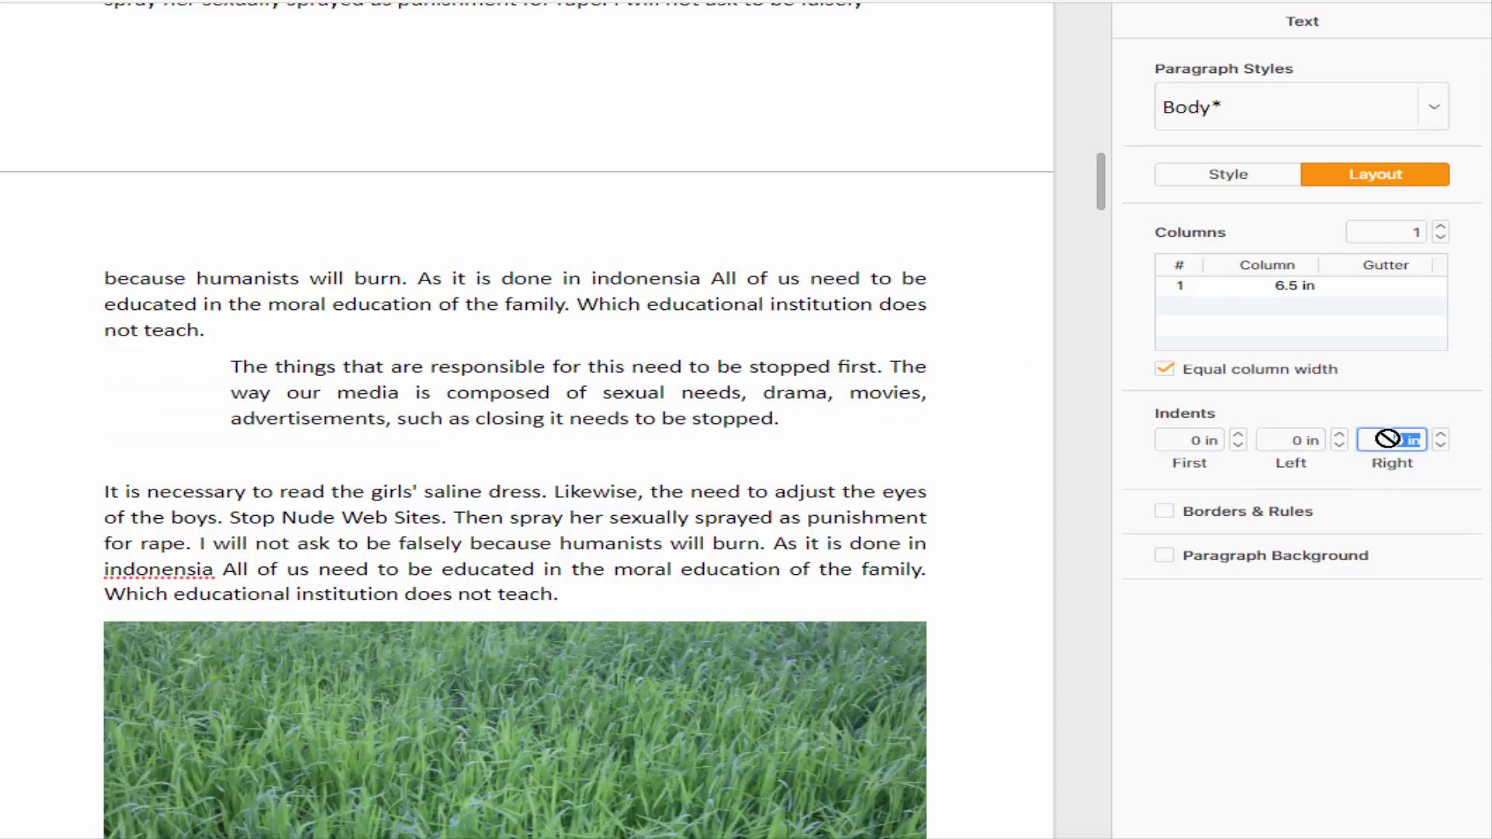
click(1390, 440)
text(1)
key(Return)
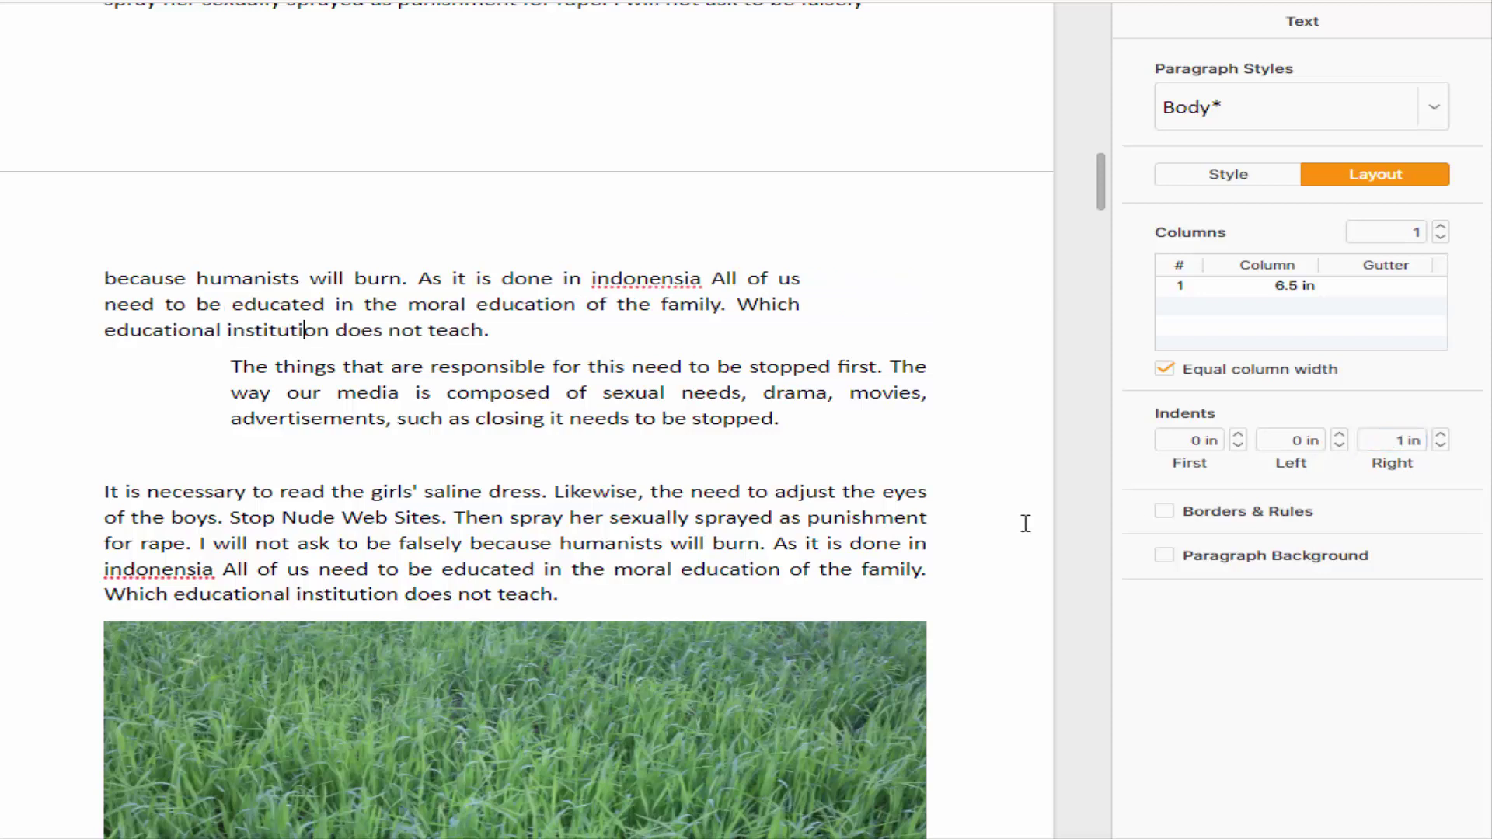
Step: Select the 'It is necessary to read…' paragraph and set 2 in first-line and left indents
drag(571, 593, 105, 482)
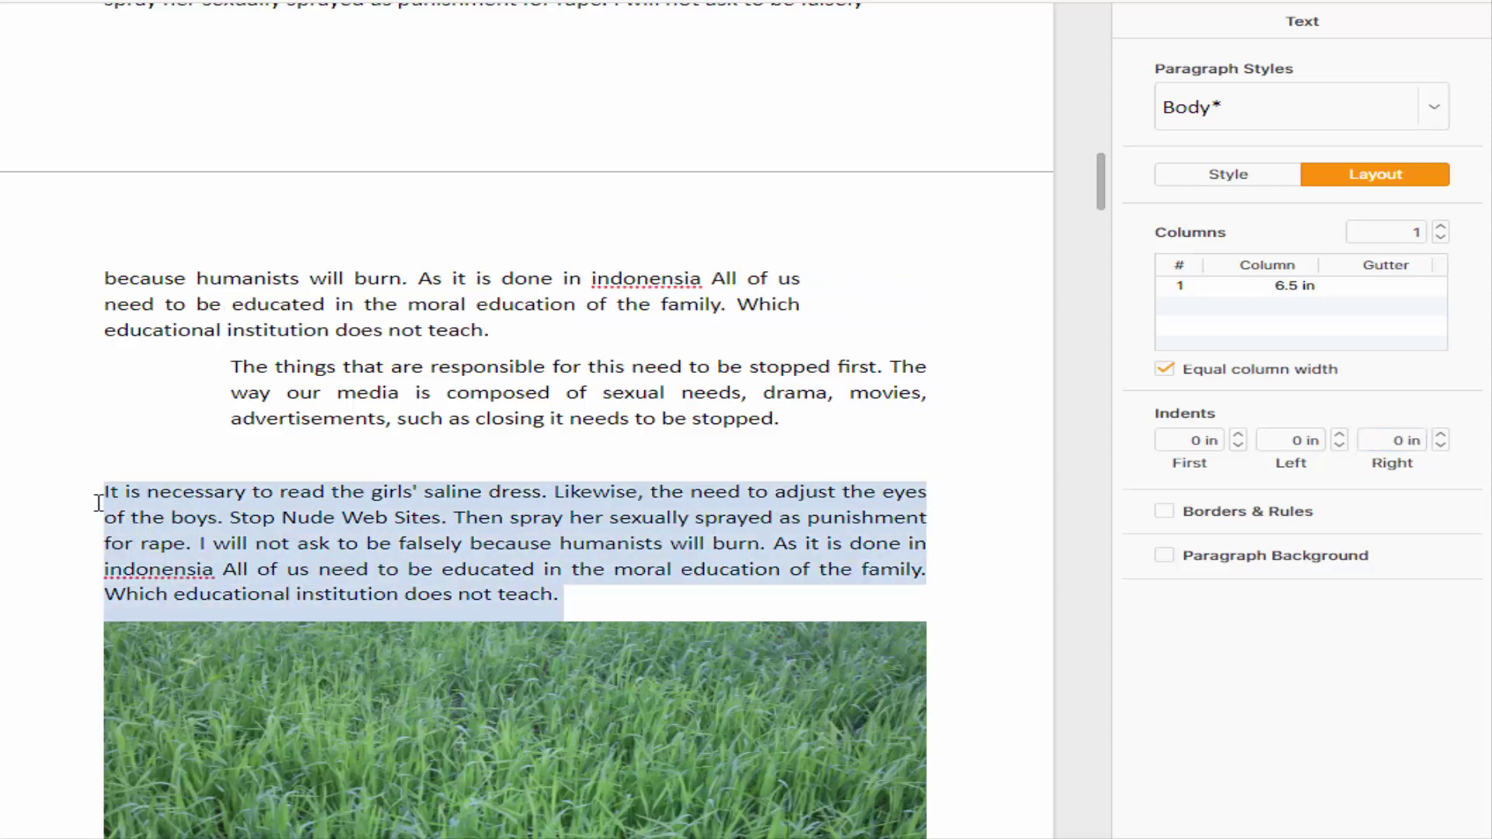
click(1189, 440)
text(2)
key(Tab)
text(2)
key(Tab)
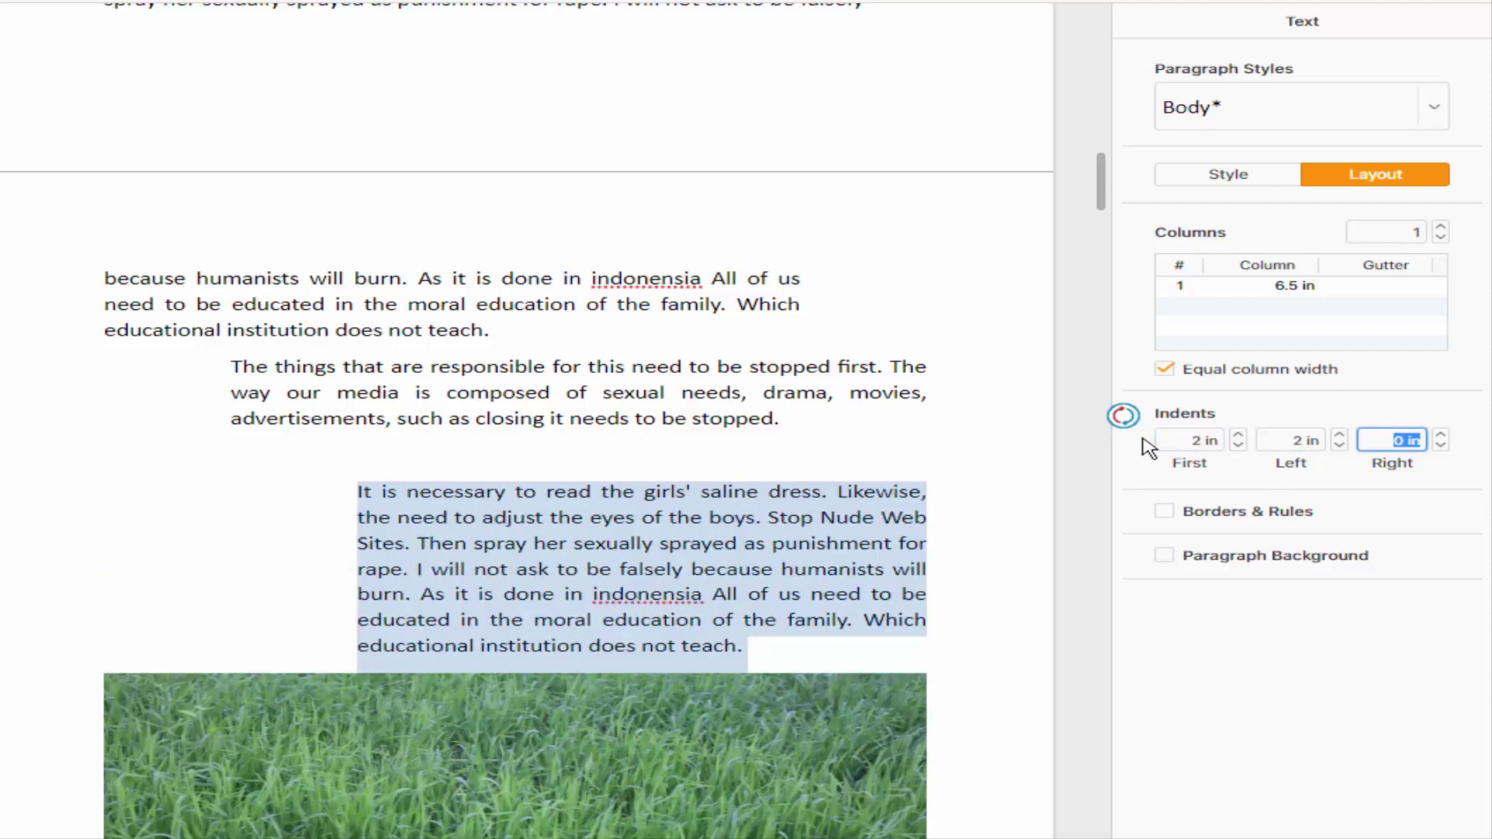
click(509, 529)
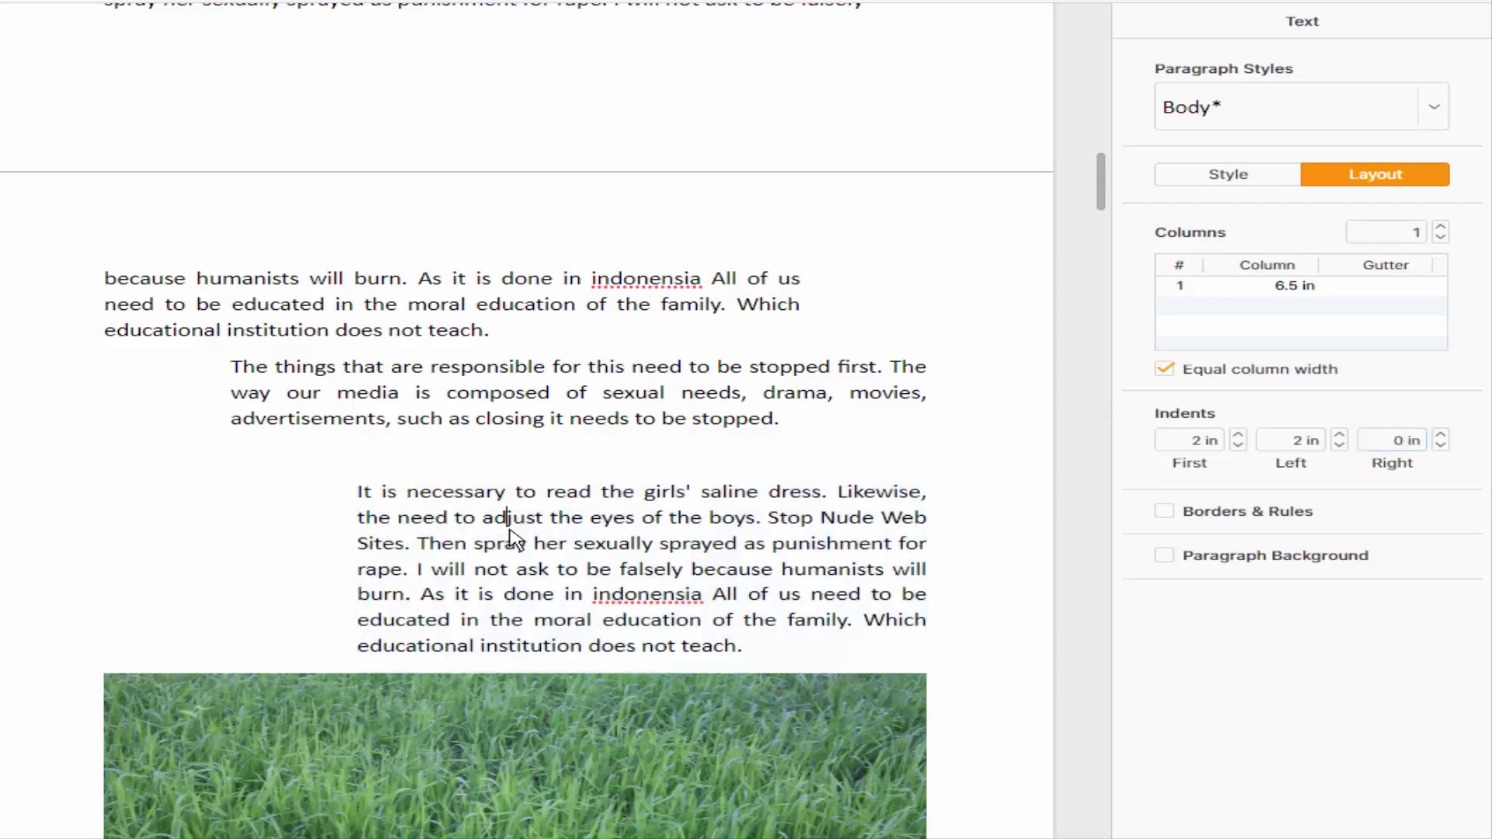
scroll(513, 536, up, 15)
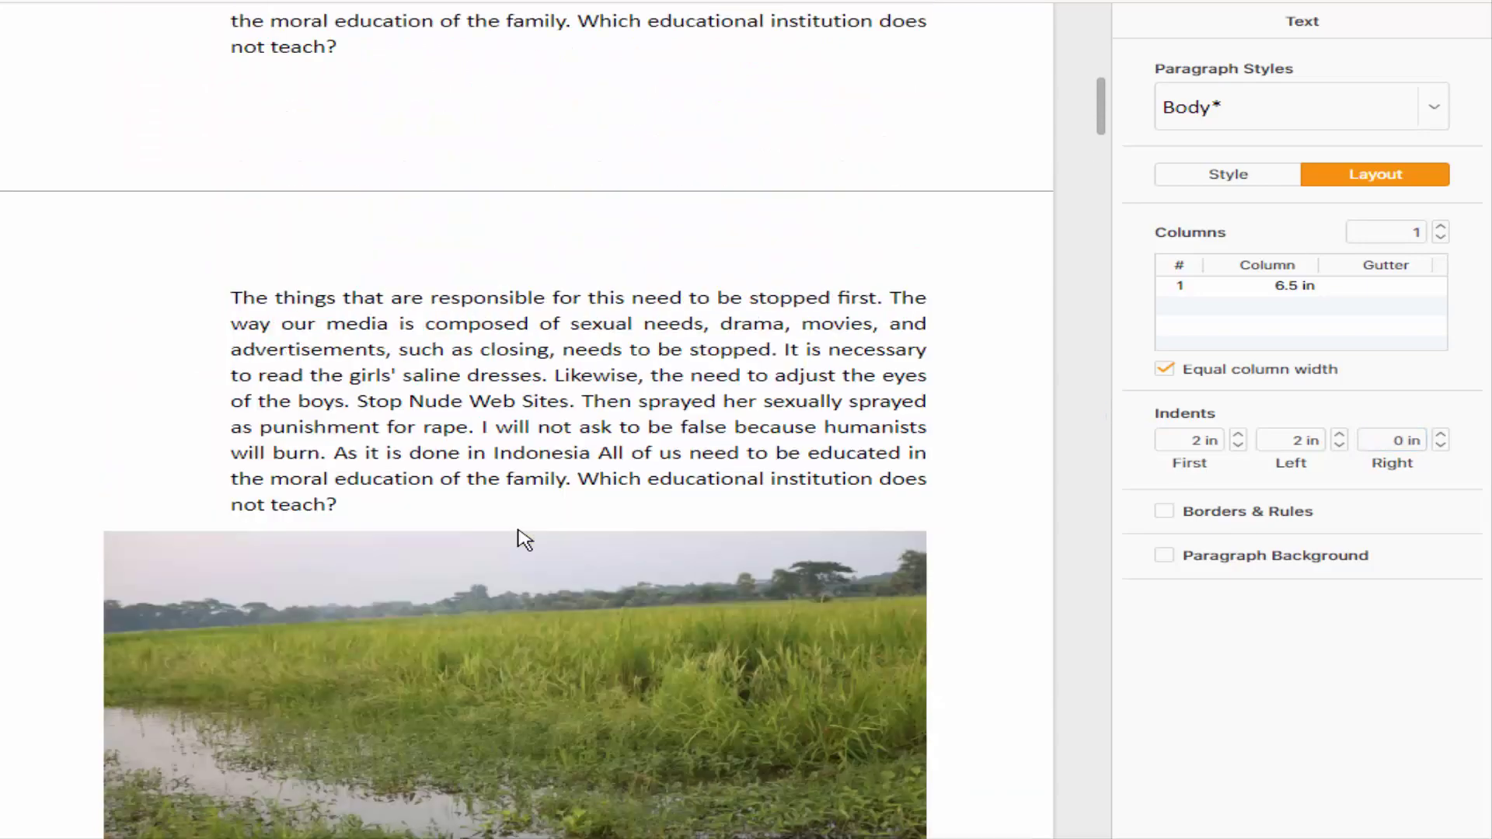
scroll(526, 539, up, 10)
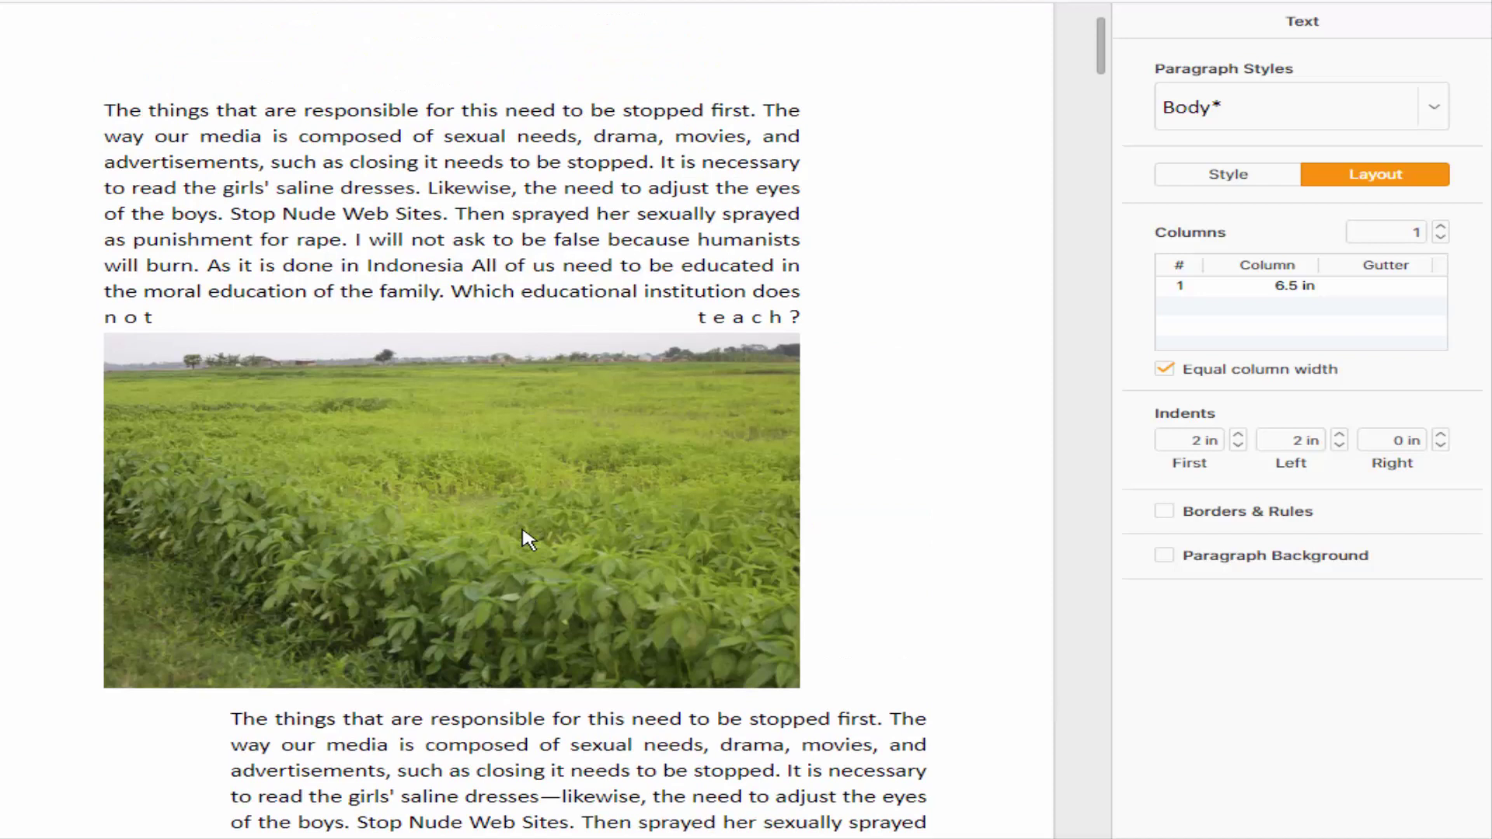